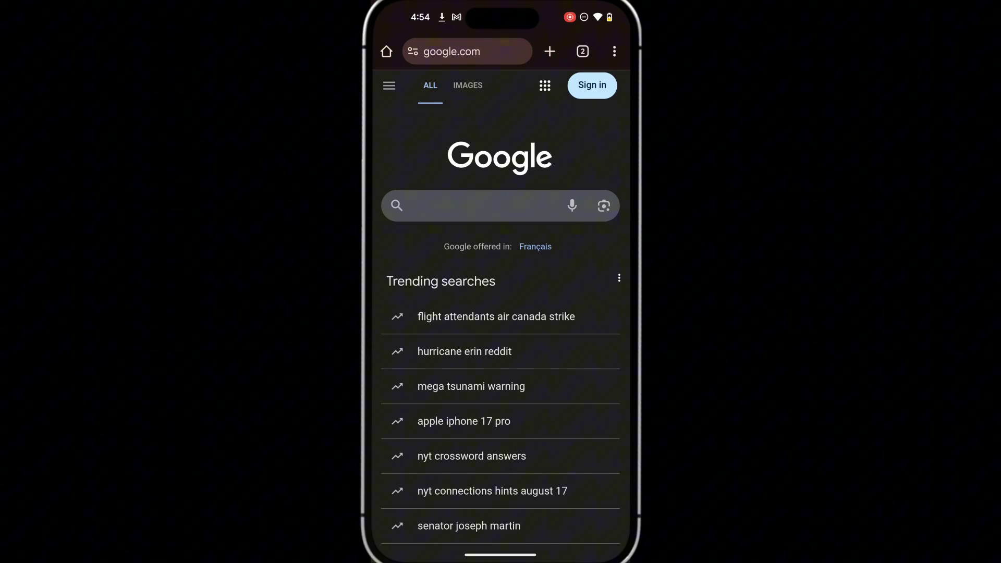
Step: Search Google for "telegram apk"
{"action": "left_click", "coordinate": [511, 209]}
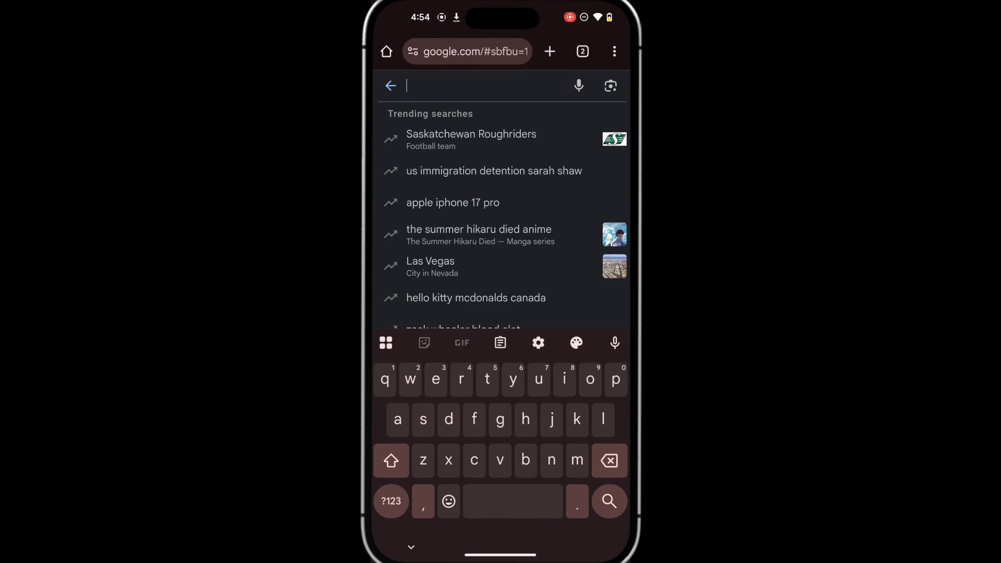
{"action": "type", "text": "telegr"}
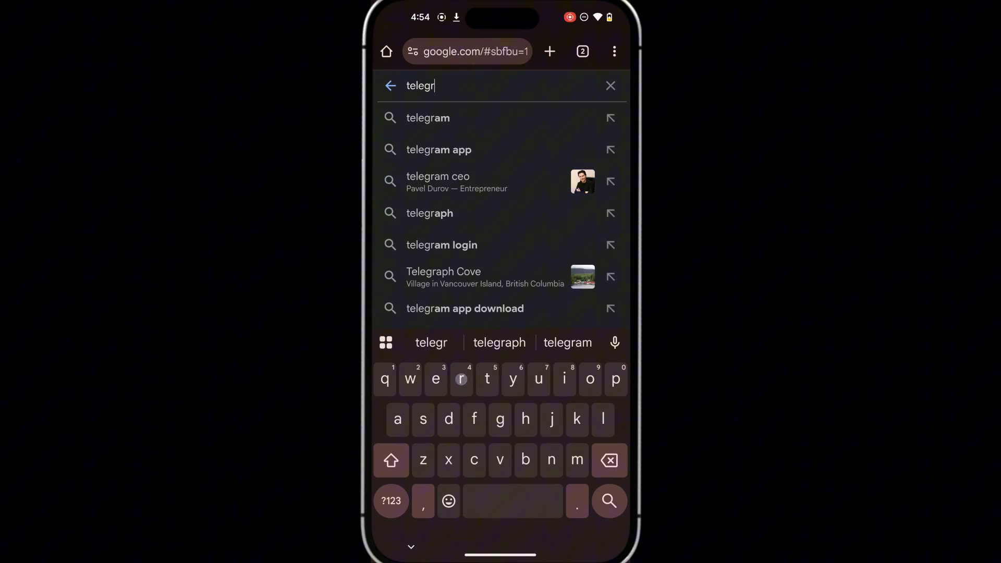
{"action": "type", "text": "am apk"}
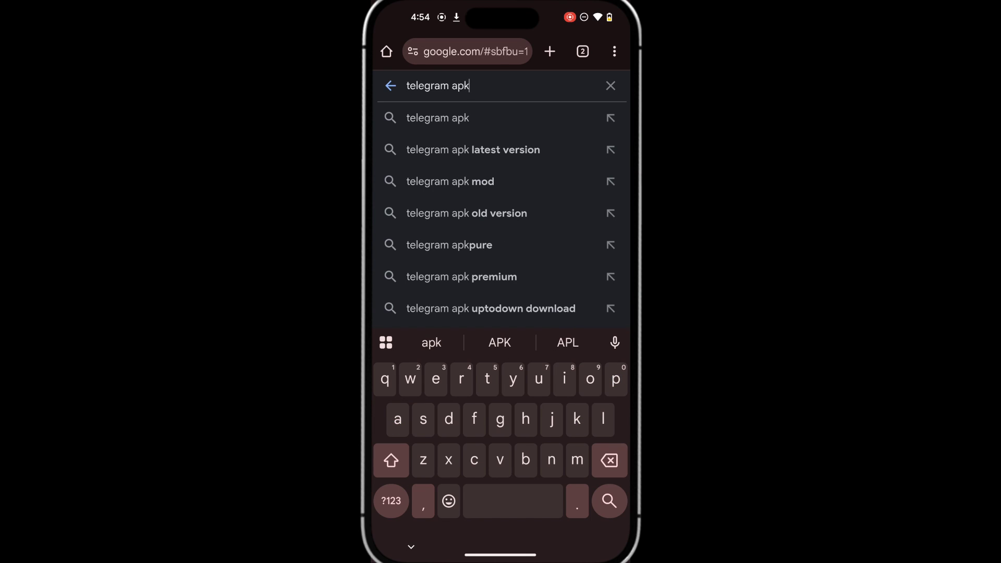
{"action": "left_click", "coordinate": [609, 501]}
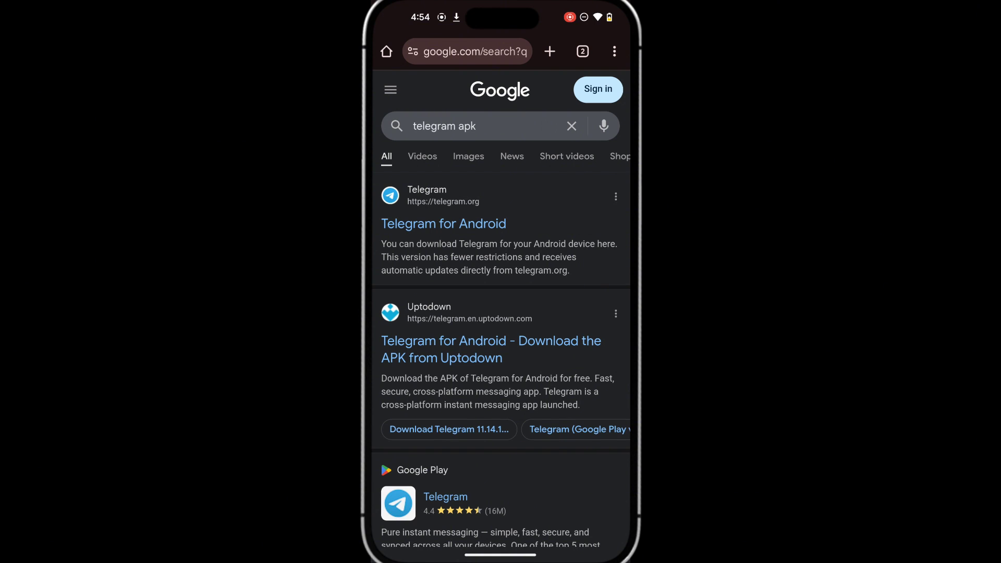
Step: Open the Telegram for Android page on telegram.org and download Telegram.apk again
{"action": "left_click", "coordinate": [494, 224]}
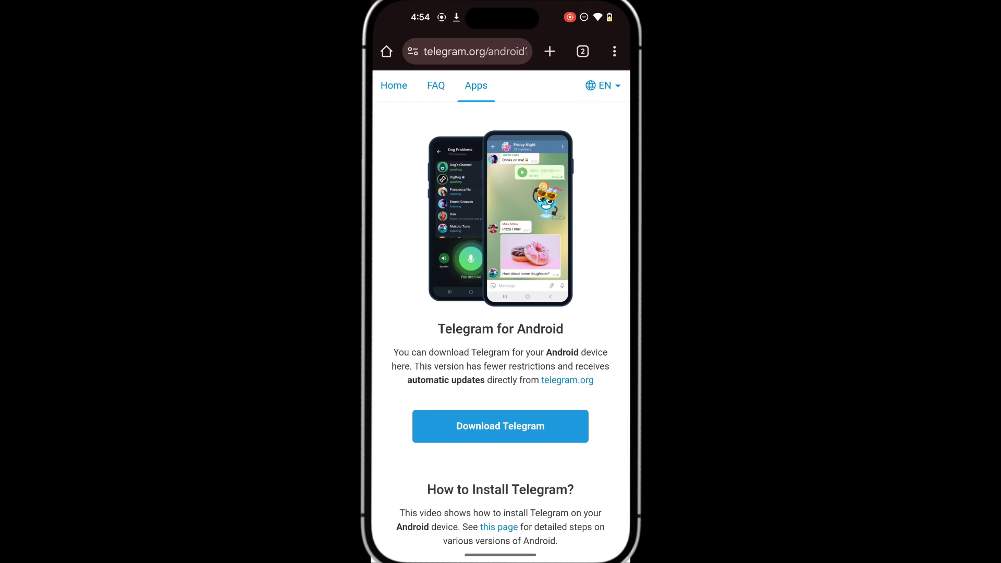
{"action": "left_click", "coordinate": [560, 430]}
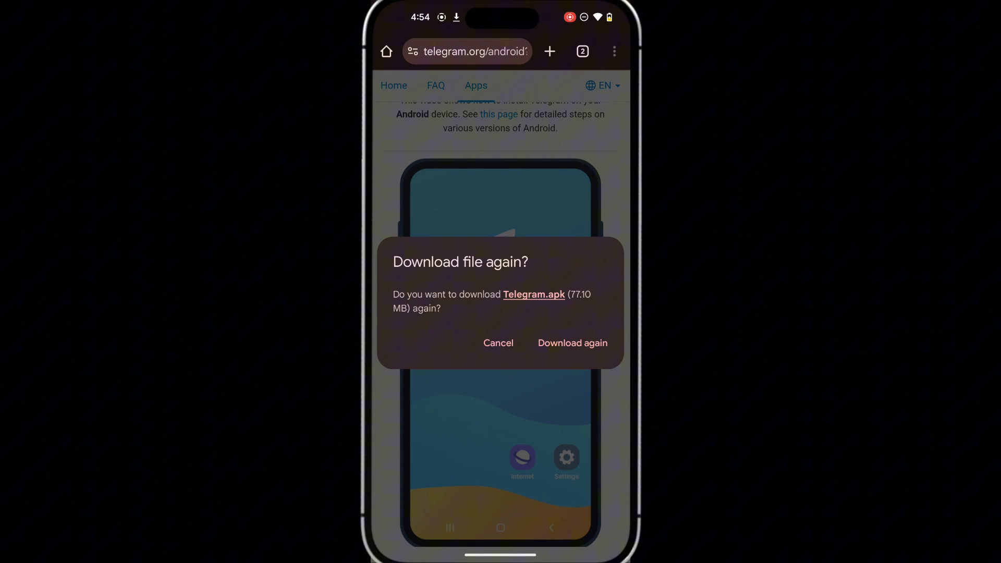
{"action": "left_click", "coordinate": [594, 345]}
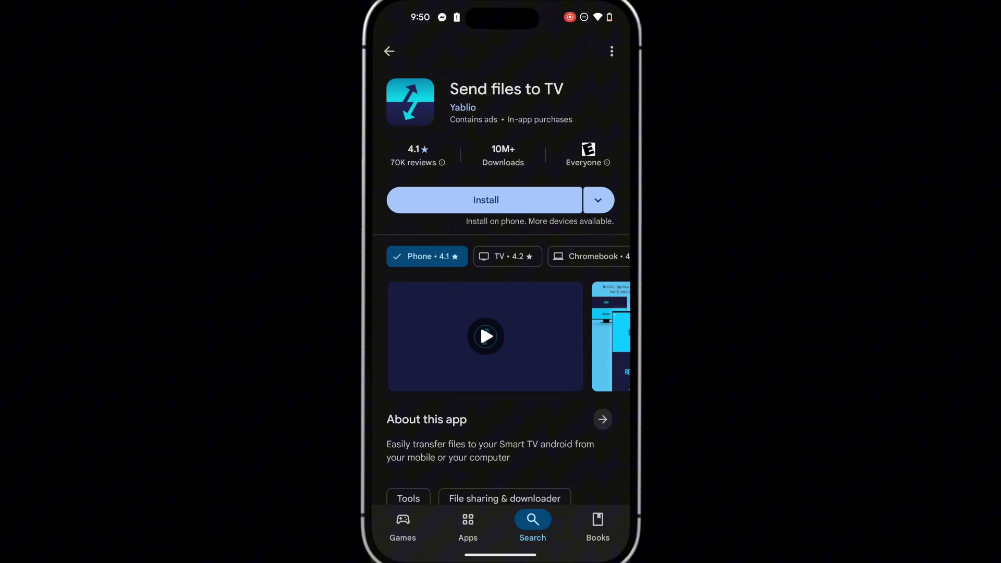
Step: Install Send files to TV by Yablio from Google Play on the phone, open it and skip its introduction
{"action": "left_click", "coordinate": [453, 208]}
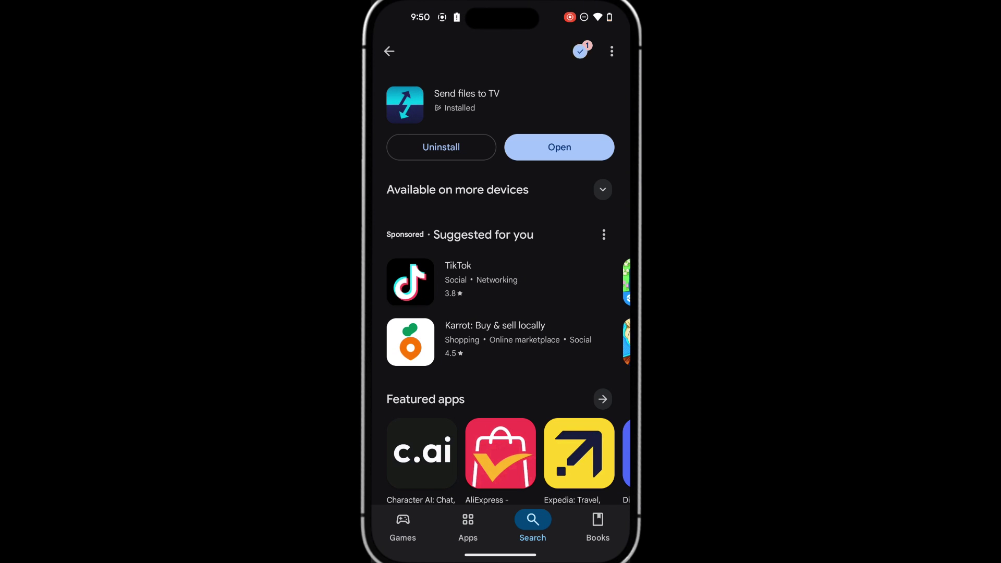
{"action": "left_click", "coordinate": [560, 147]}
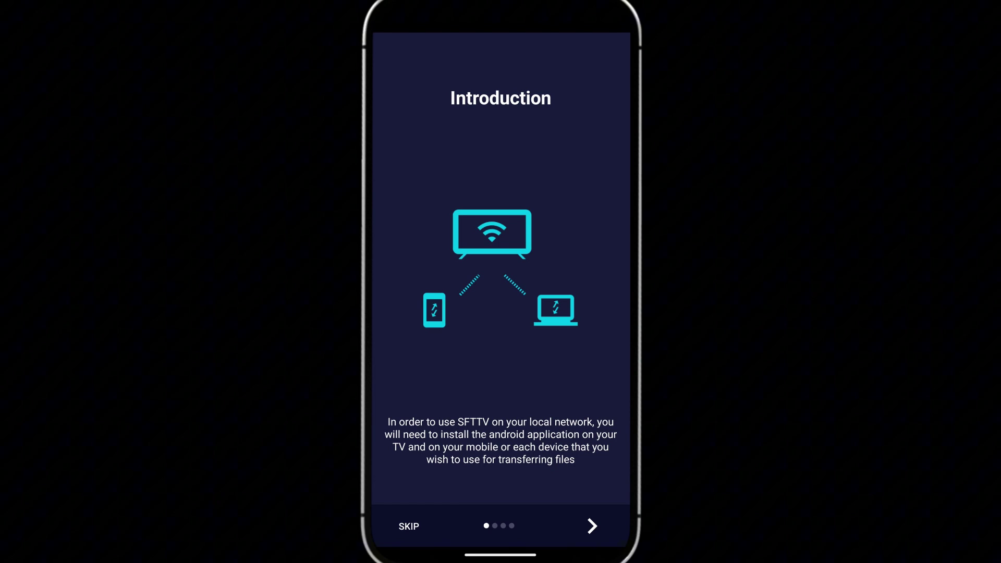
{"action": "left_click", "coordinate": [408, 527]}
{"action": "left_click", "coordinate": [591, 527]}
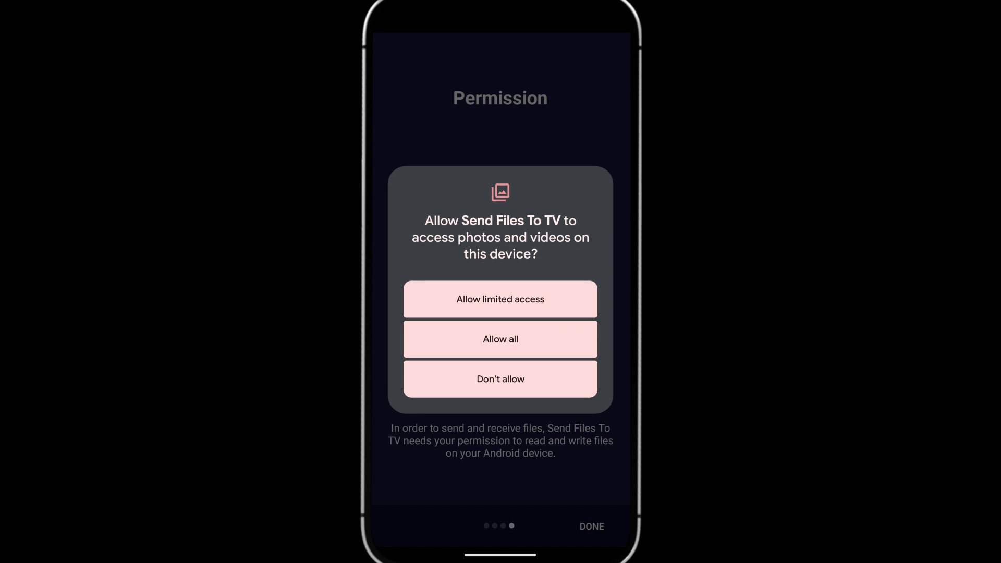
Step: Grant Send Files To TV full access to the phone's photos and videos and permission to manage all files
{"action": "left_click", "coordinate": [554, 344]}
{"action": "left_click", "coordinate": [593, 398]}
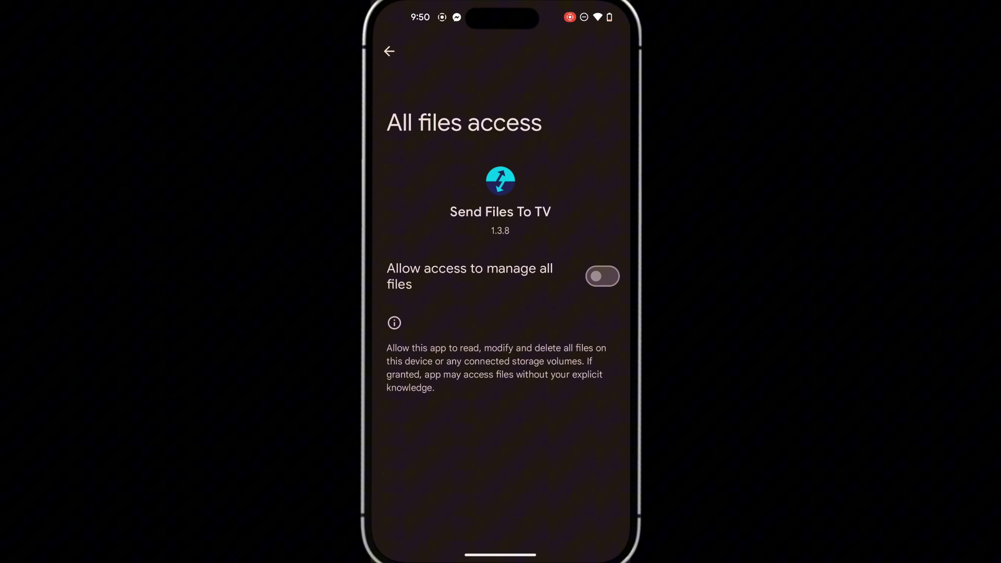
{"action": "left_click", "coordinate": [602, 277]}
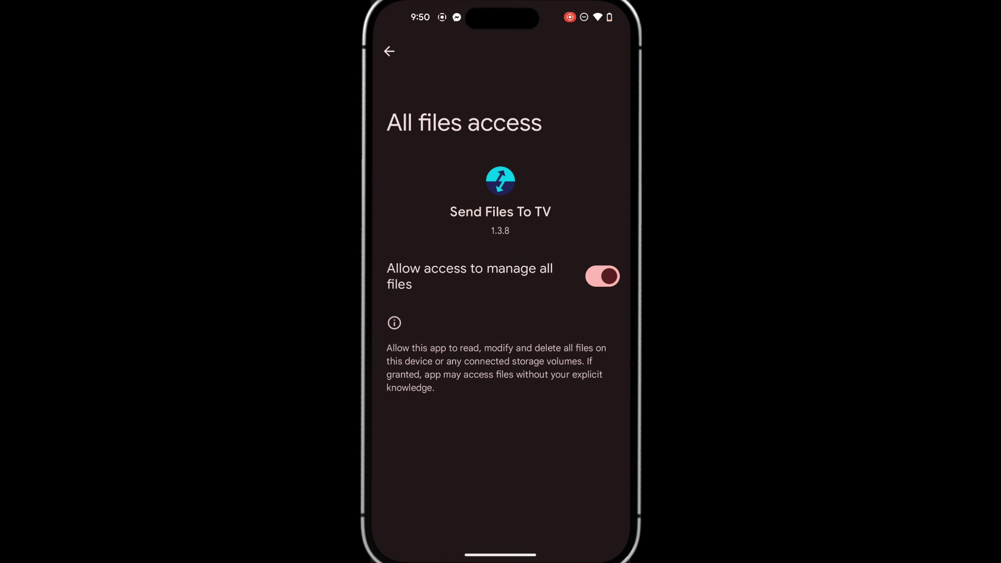
{"action": "left_click", "coordinate": [389, 51]}
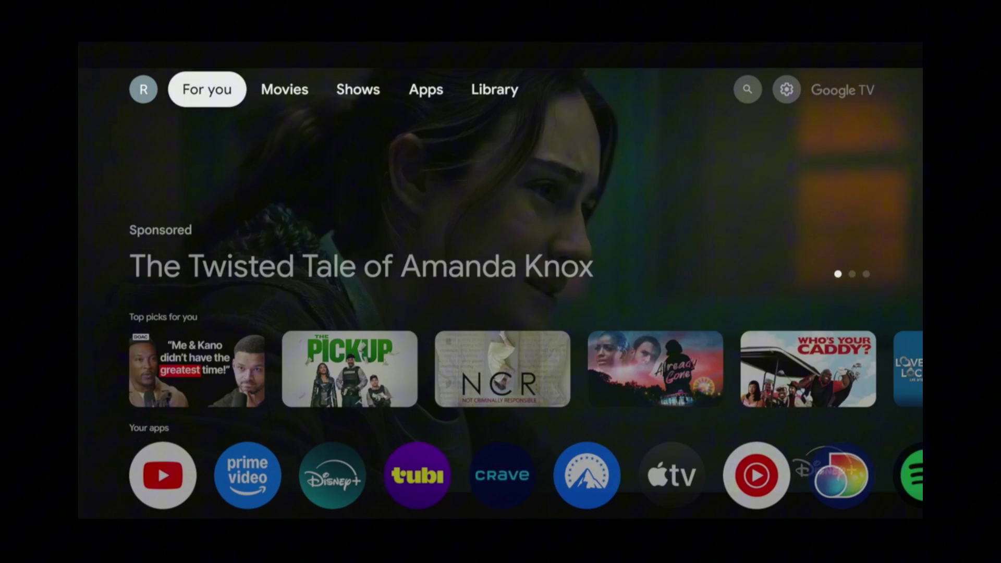
Step: On the Google TV device, search the apps for Send files to TV and install the one by Yablio
{"action": "key", "text": "Right"}
{"action": "key", "text": "Right"}
{"action": "key", "text": "Right"}
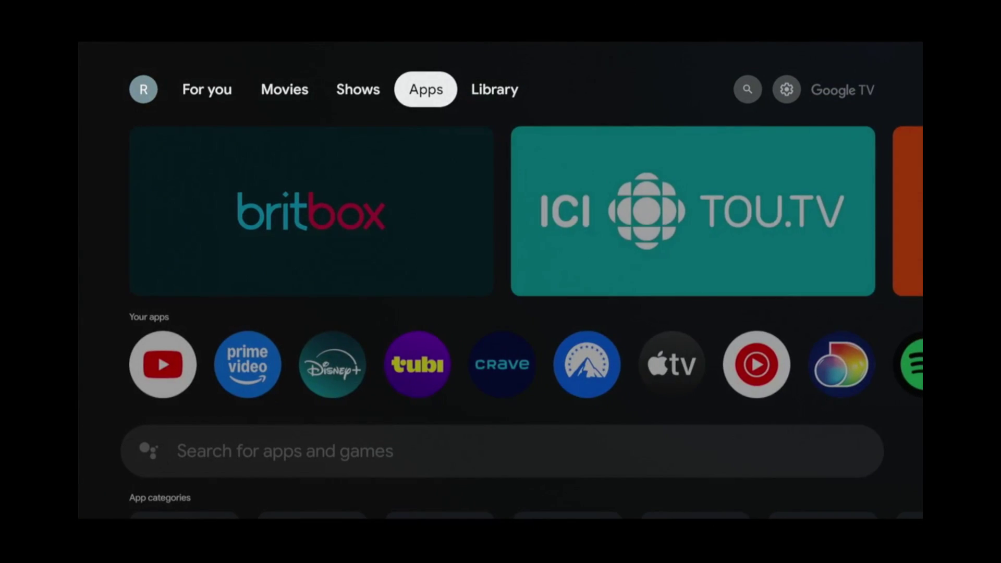
{"action": "key", "text": "Down"}
{"action": "key", "text": "Down"}
{"action": "key", "text": "Down"}
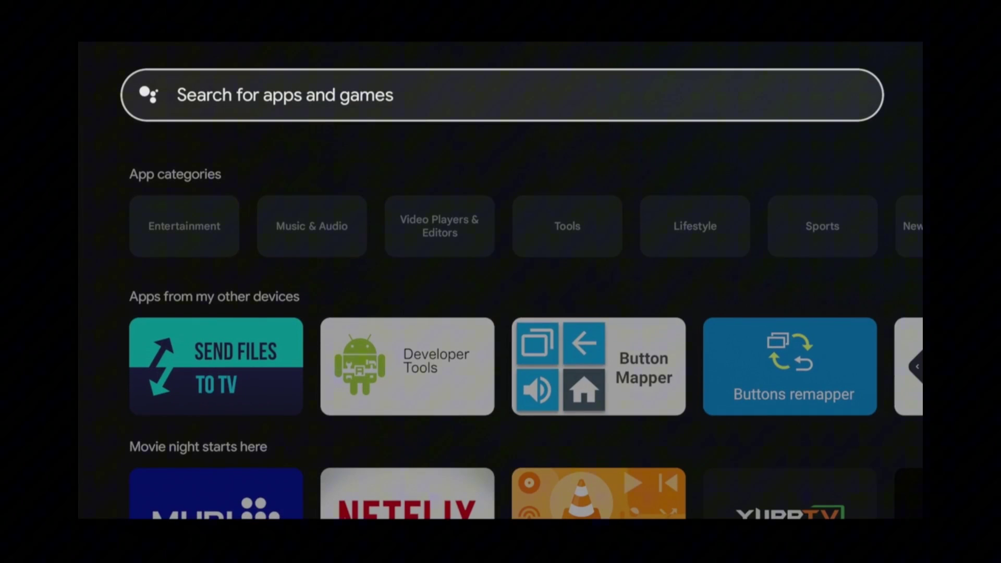
{"action": "key", "text": "Return"}
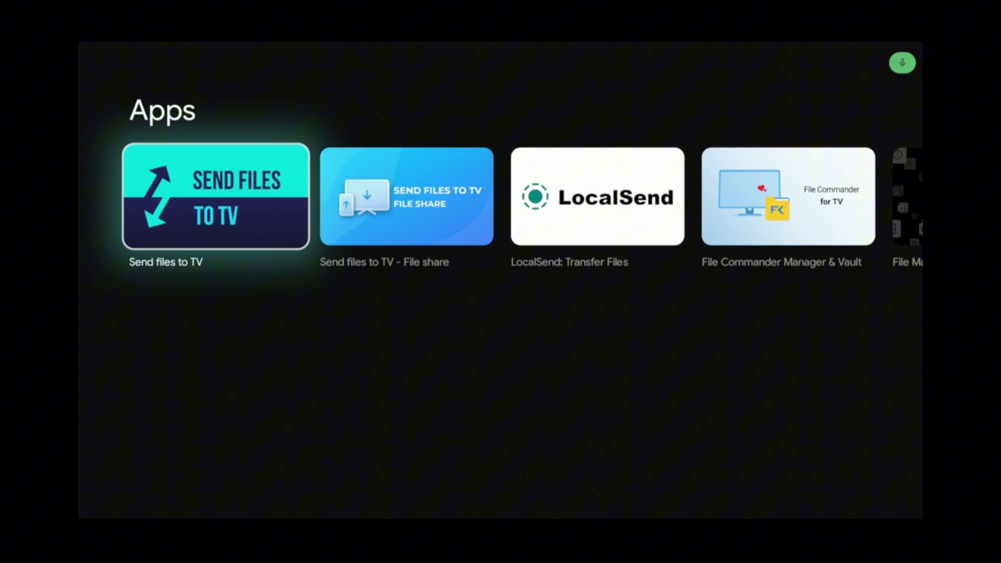
{"action": "key", "text": "Return"}
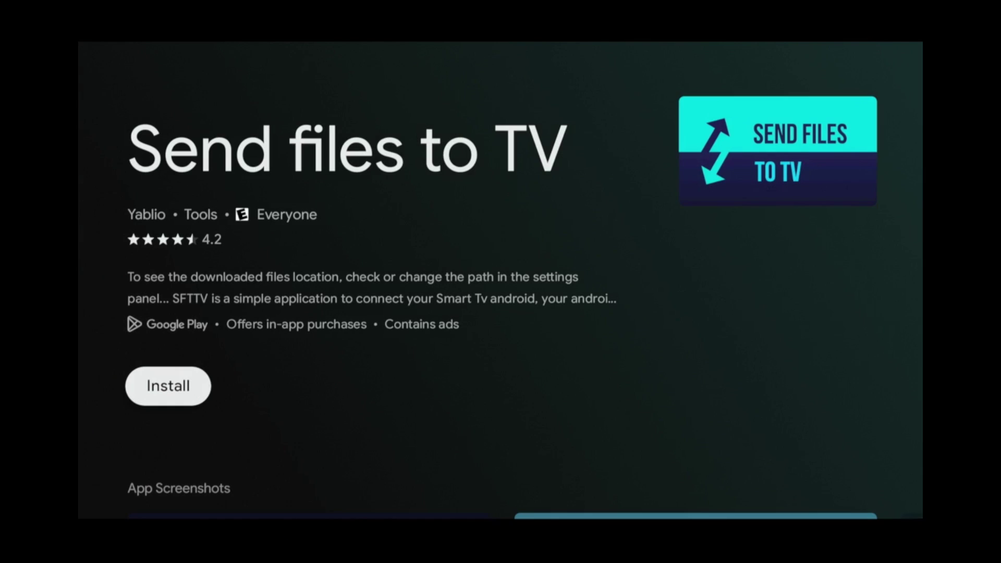
{"action": "key", "text": "Return"}
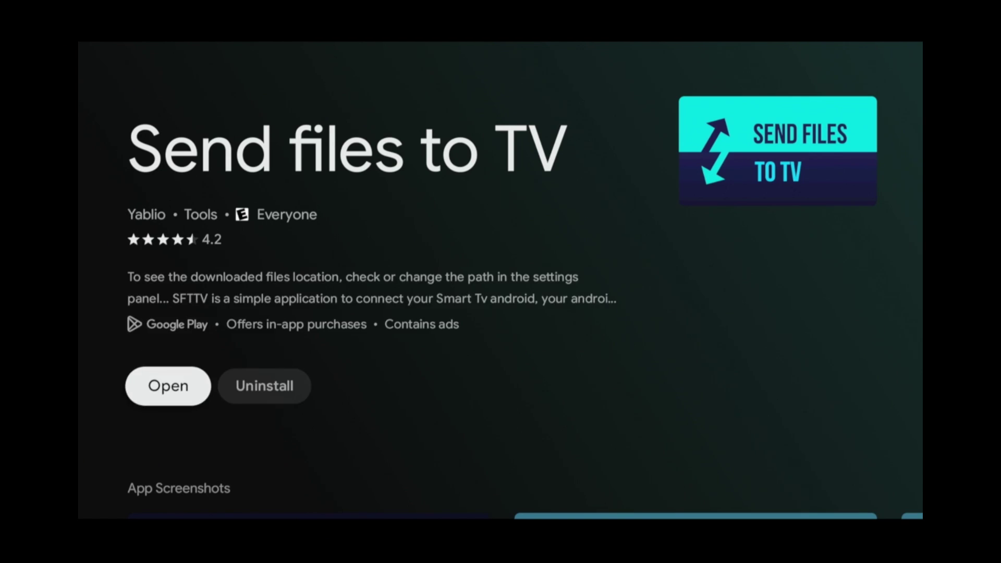
Step: Open Send Files To TV on the TV, skip the introduction and allow access to photos and media
{"action": "key", "text": "Return"}
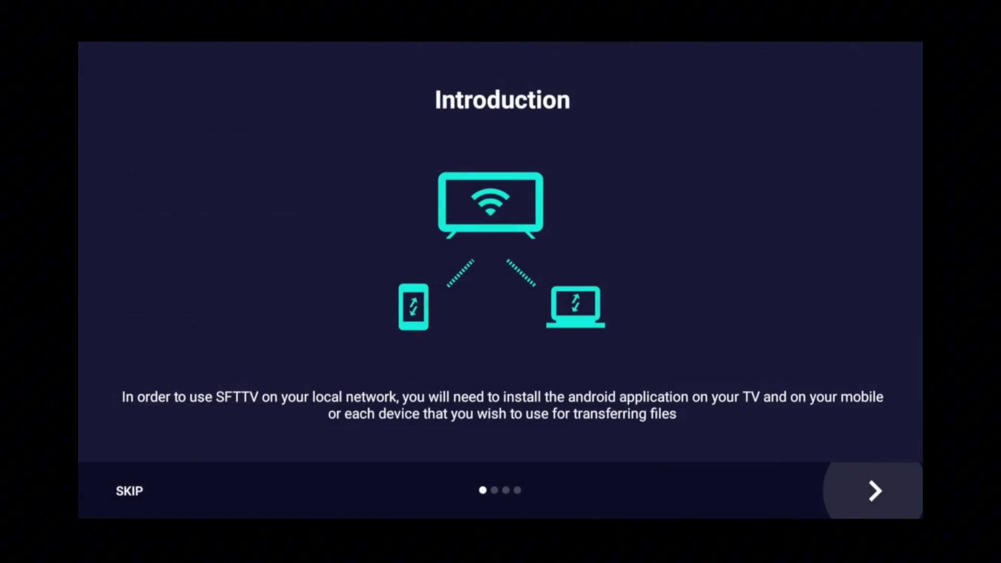
{"action": "key", "text": "Left"}
{"action": "key", "text": "Return"}
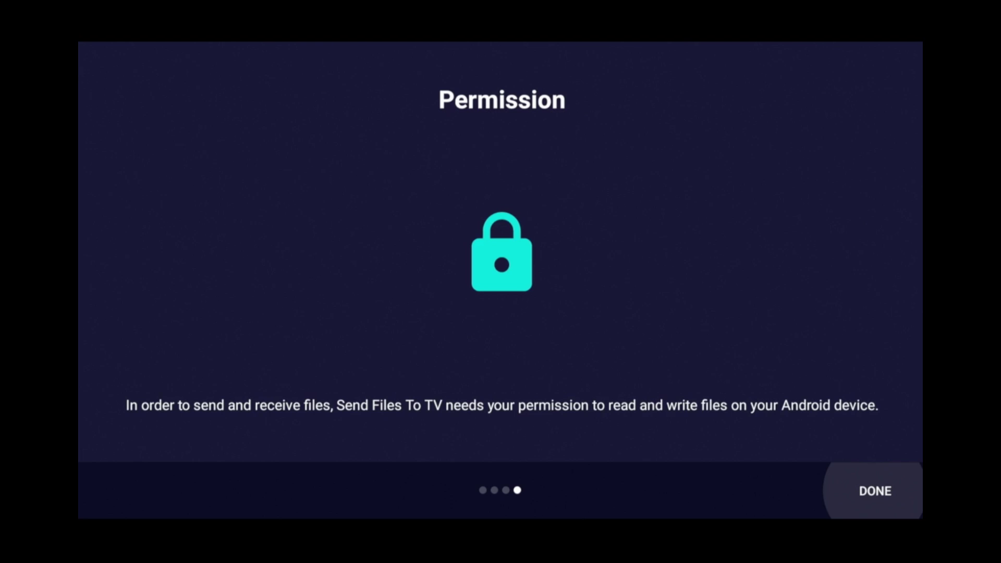
{"action": "key", "text": "Return"}
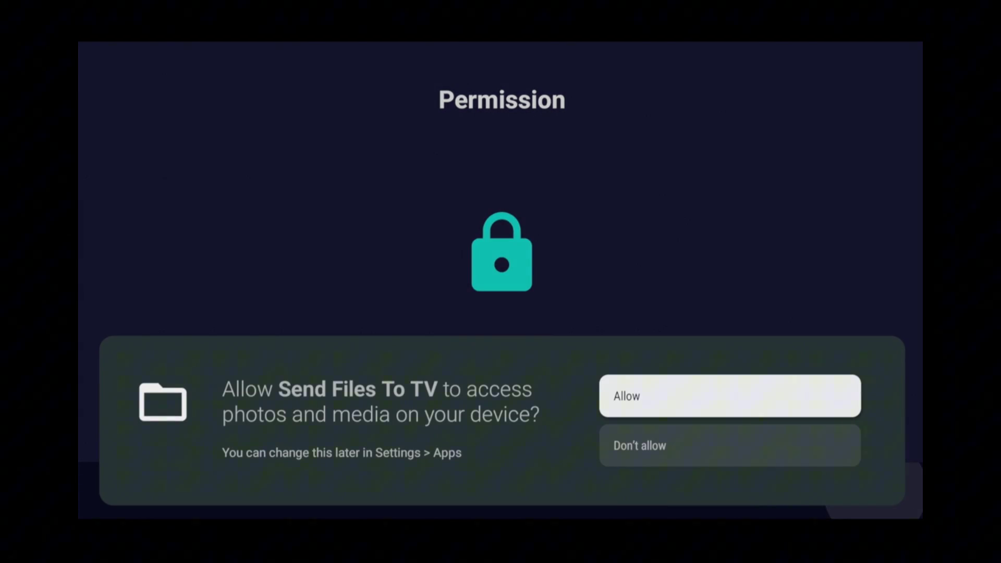
{"action": "key", "text": "Return"}
Step: Agree to the manage-all-files request and open the Files and media permission in the app's settings
{"action": "key", "text": "Down"}
{"action": "key", "text": "Down"}
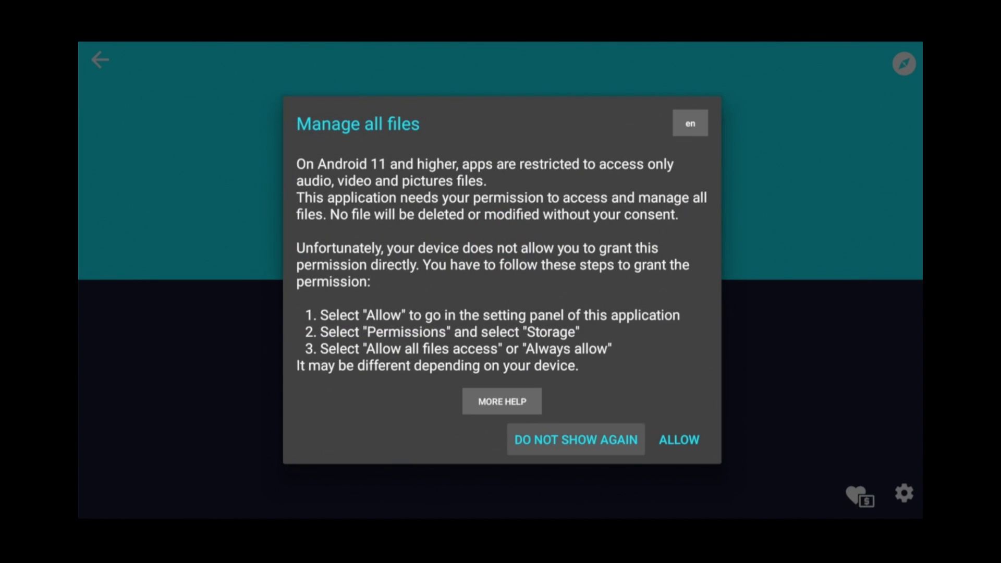
{"action": "key", "text": "Right"}
{"action": "key", "text": "Return"}
{"action": "key", "text": "Down"}
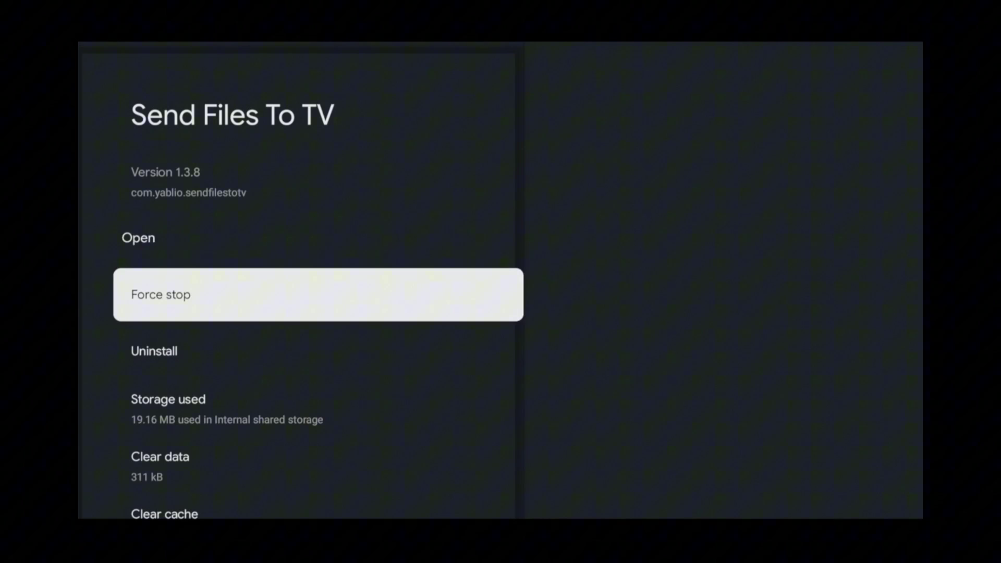
{"action": "key", "text": "Down"}
{"action": "key", "text": "Down"}
{"action": "key", "text": "Down"}
{"action": "key", "text": "Down"}
{"action": "key", "text": "Down"}
{"action": "key", "text": "Down"}
{"action": "key", "text": "Down"}
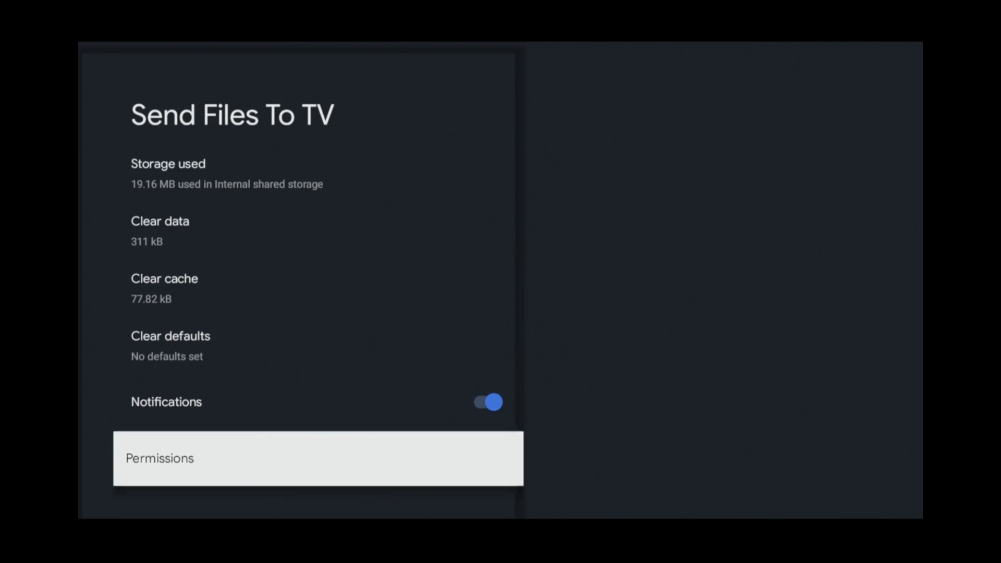
{"action": "key", "text": "Return"}
{"action": "key", "text": "Return"}
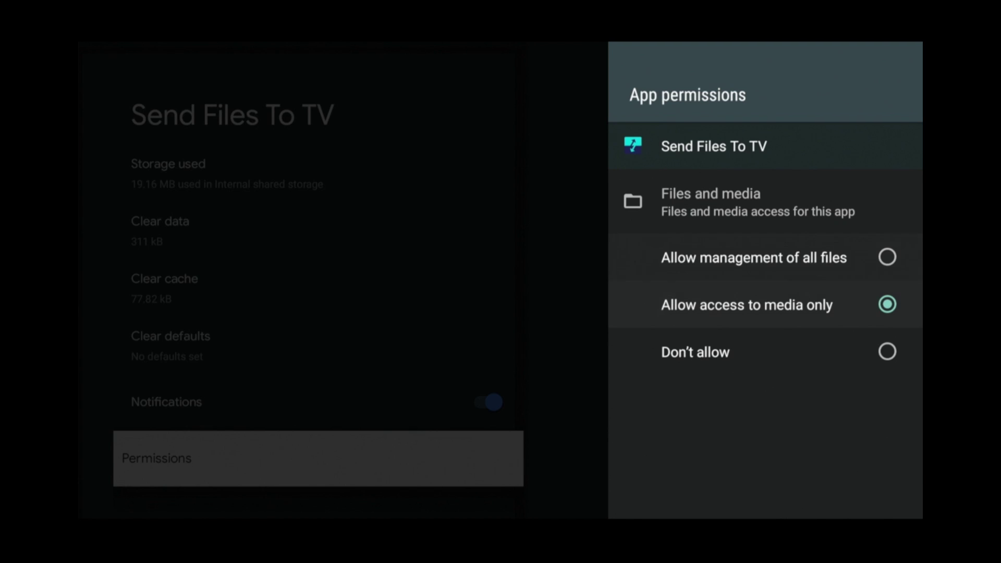
Step: Set the Files and media permission to "Allow management of all files" and approve the access
{"action": "key", "text": "Up"}
{"action": "key", "text": "Return"}
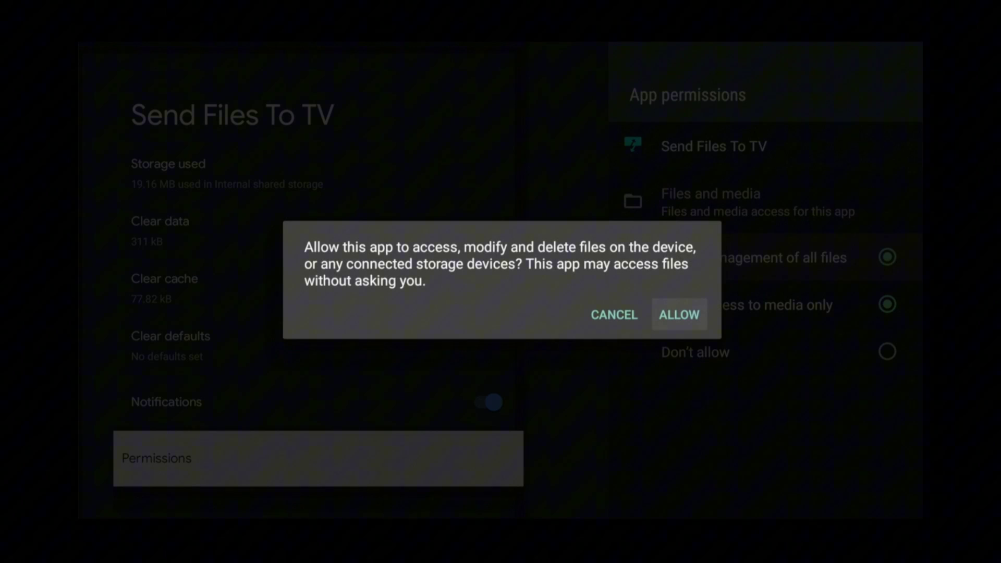
{"action": "key", "text": "Return"}
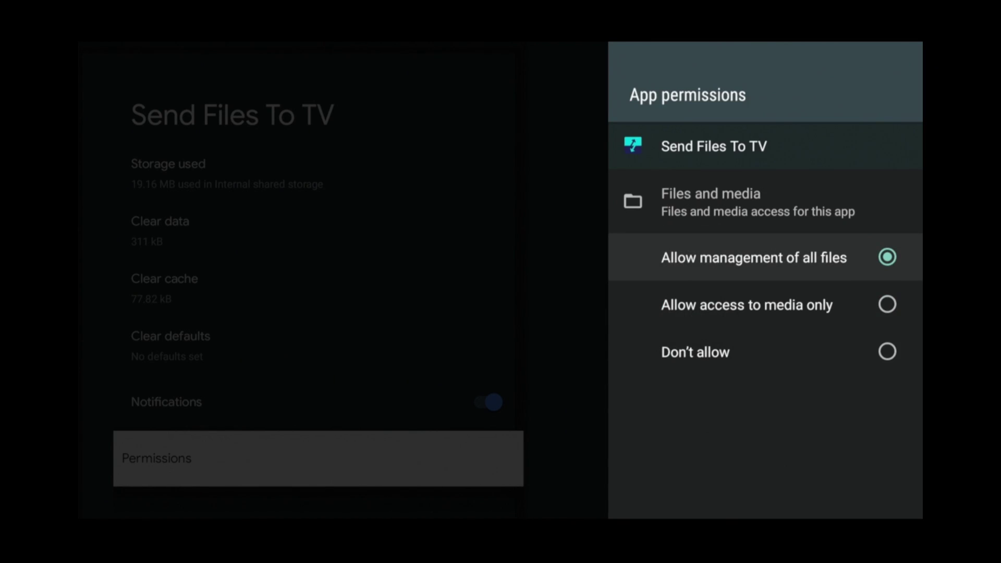
Step: Return to Send Files To TV on the TV and put it in Receive mode
{"action": "key", "text": "Escape"}
{"action": "key", "text": "Escape"}
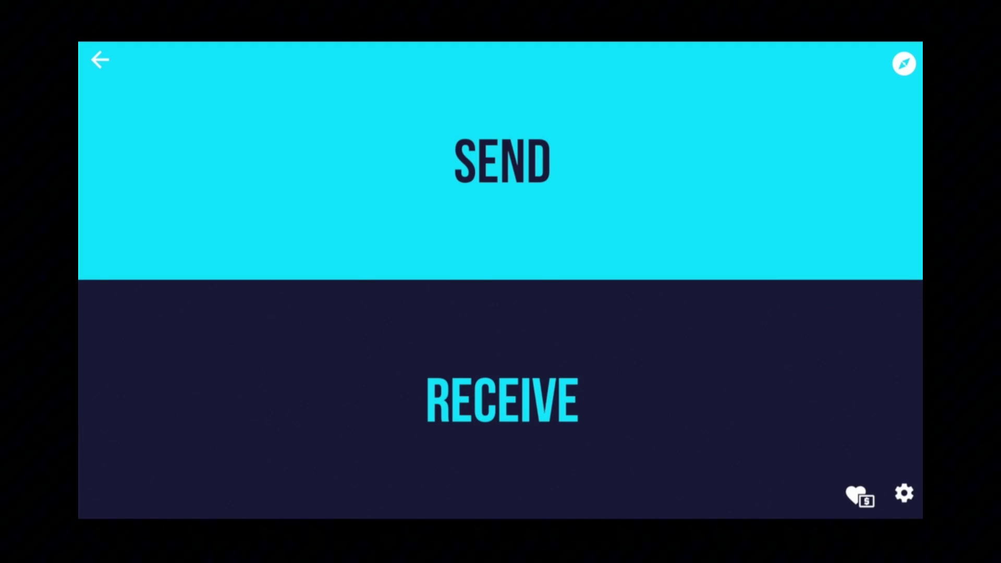
{"action": "key", "text": "Down"}
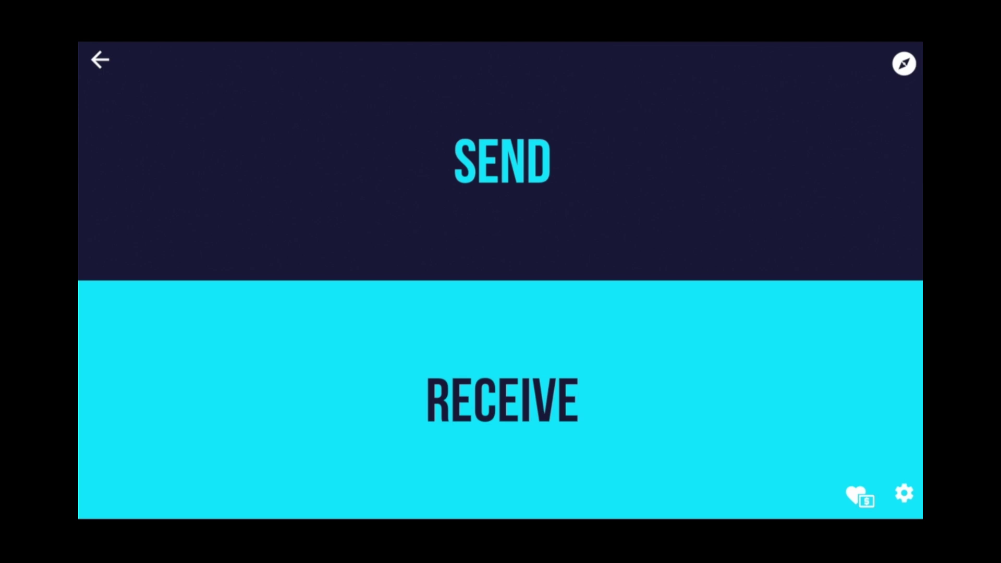
{"action": "key", "text": "Return"}
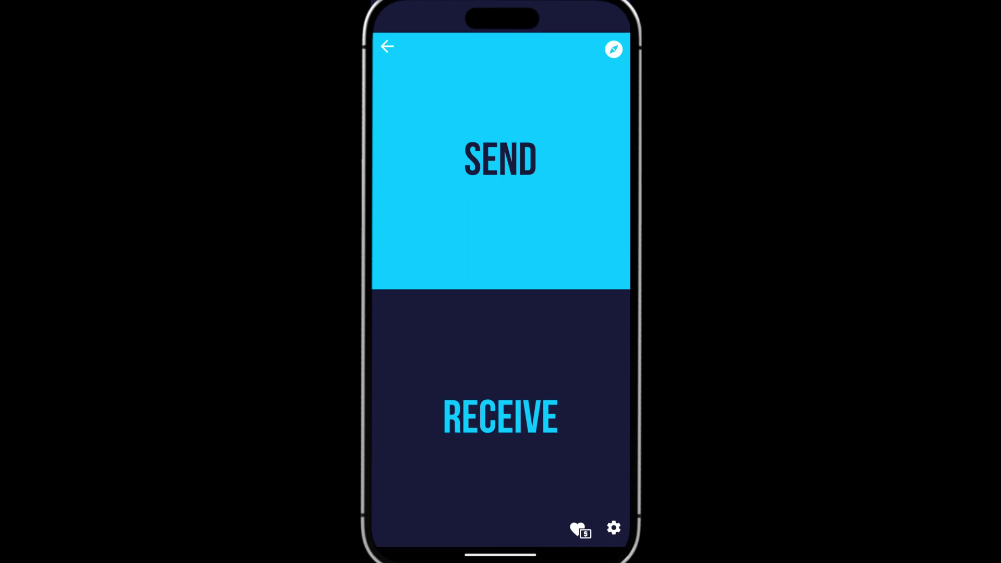
Step: On the phone, send the downloaded Telegram APK from the Download folder to the onn. Streaming Device 4K pro
{"action": "left_click", "coordinate": [510, 169]}
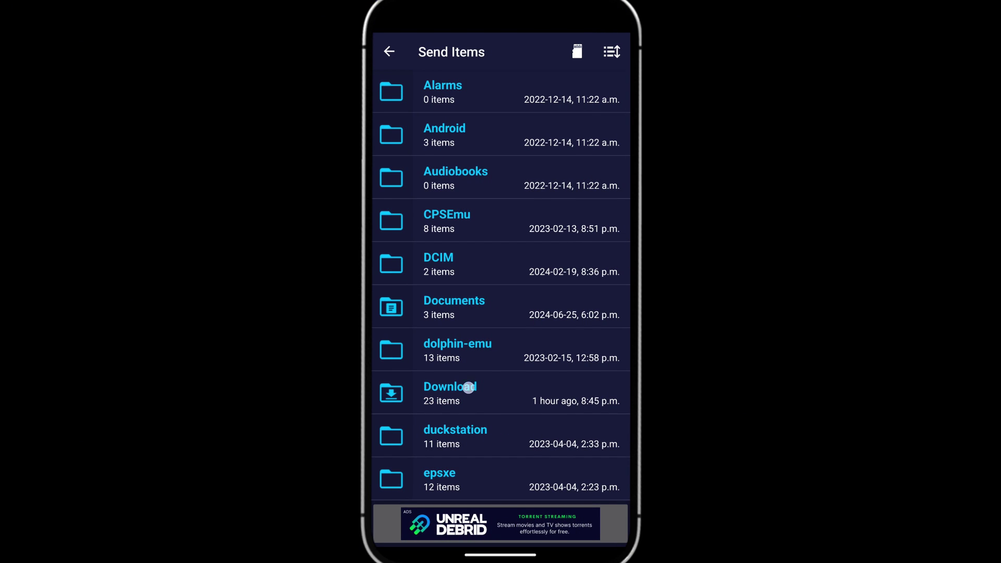
{"action": "scroll", "coordinate": [470, 388], "scroll_direction": "down", "scroll_amount": 10}
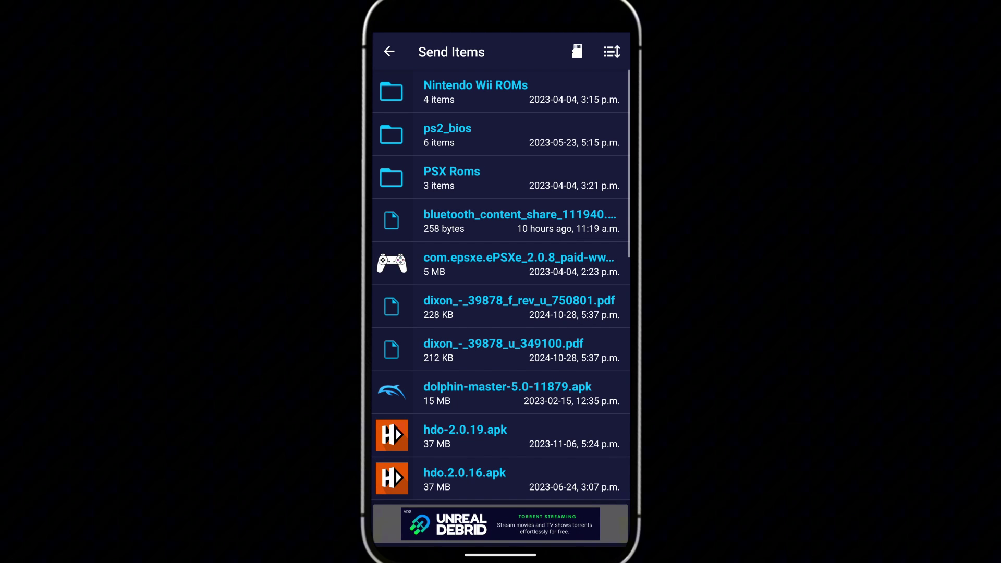
{"action": "scroll", "coordinate": [500, 282], "scroll_direction": "down", "scroll_amount": 10}
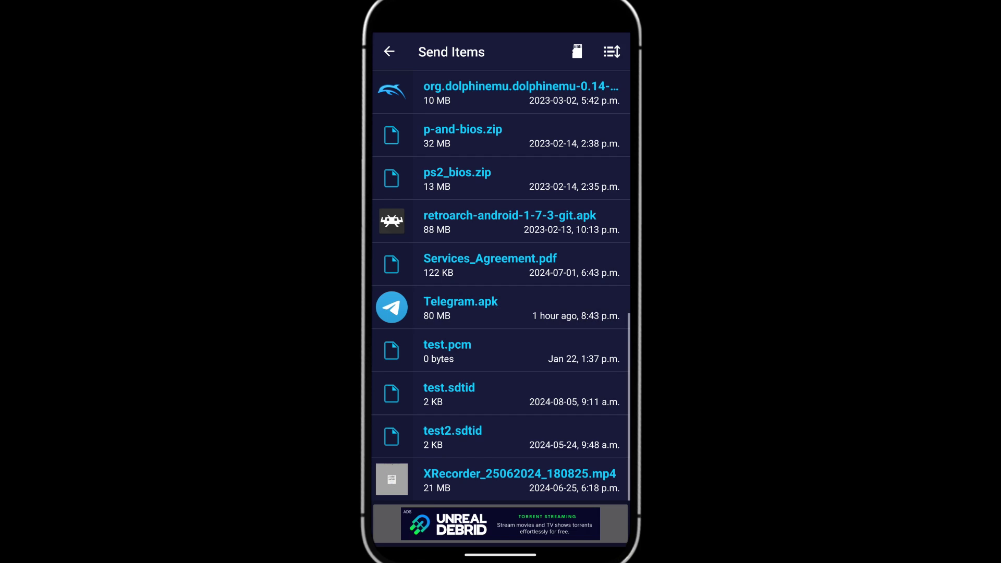
{"action": "left_click", "coordinate": [501, 480]}
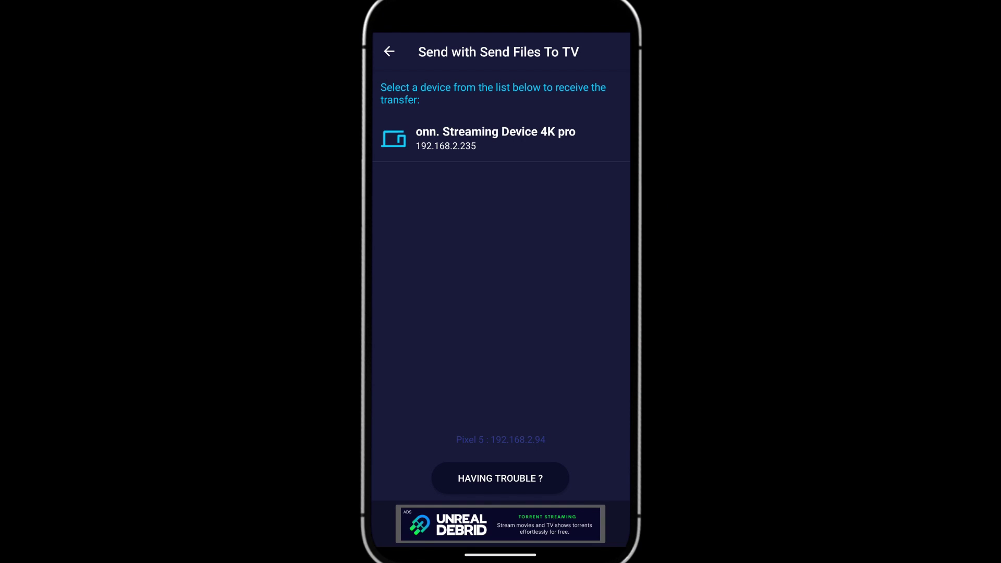
{"action": "left_click", "coordinate": [495, 138]}
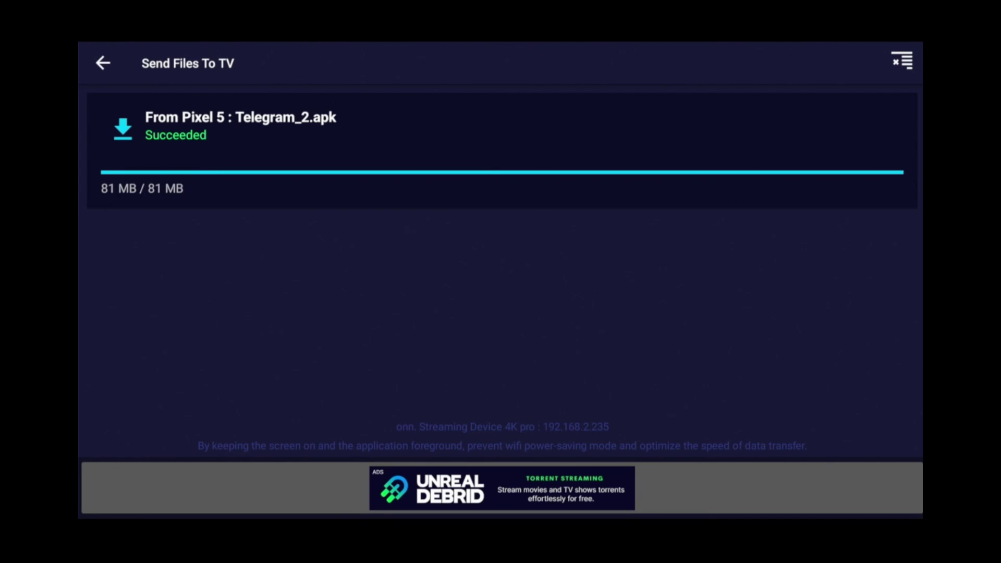
Step: Open the received Telegram_2.apk on the TV and allow Send Files To TV to install unknown apps
{"action": "key", "text": "Return"}
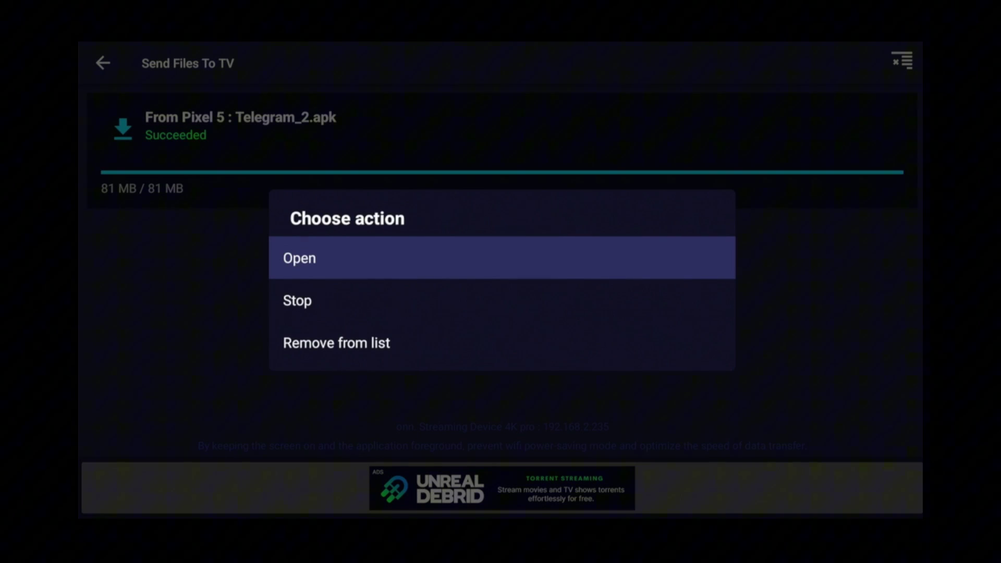
{"action": "key", "text": "Return"}
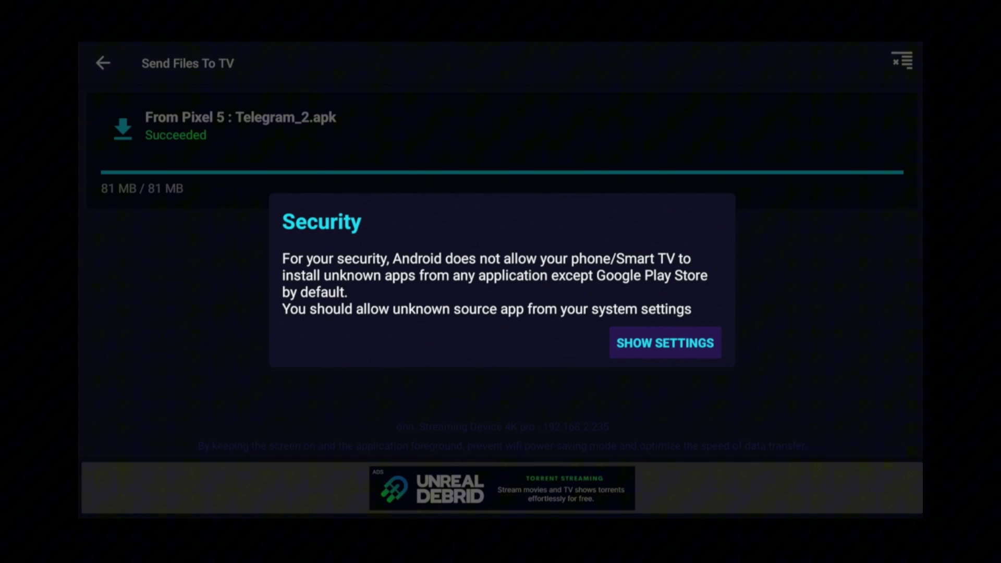
{"action": "key", "text": "Return"}
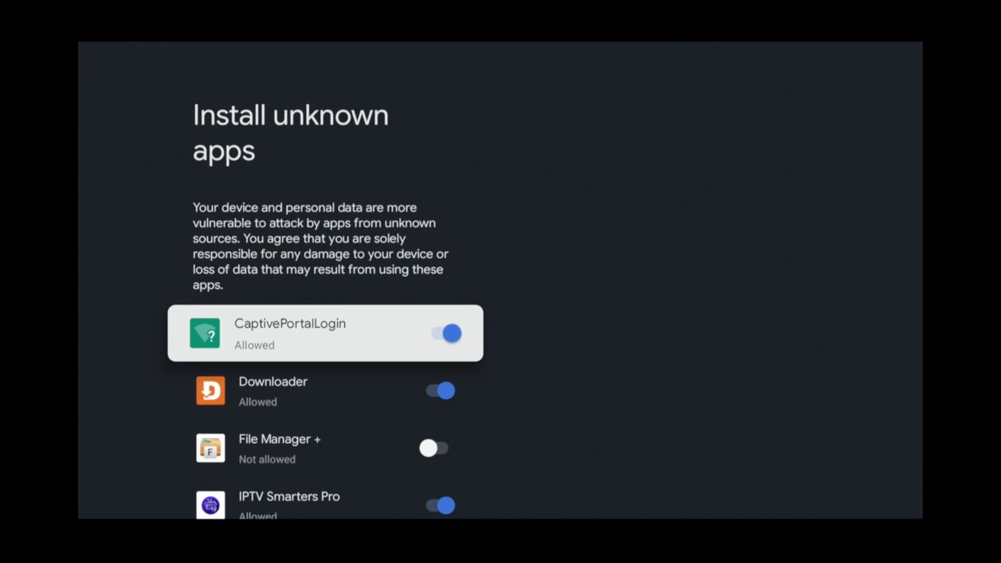
{"action": "key", "text": "Down"}
{"action": "key", "text": "Down"}
{"action": "key", "text": "Down"}
{"action": "key", "text": "Down"}
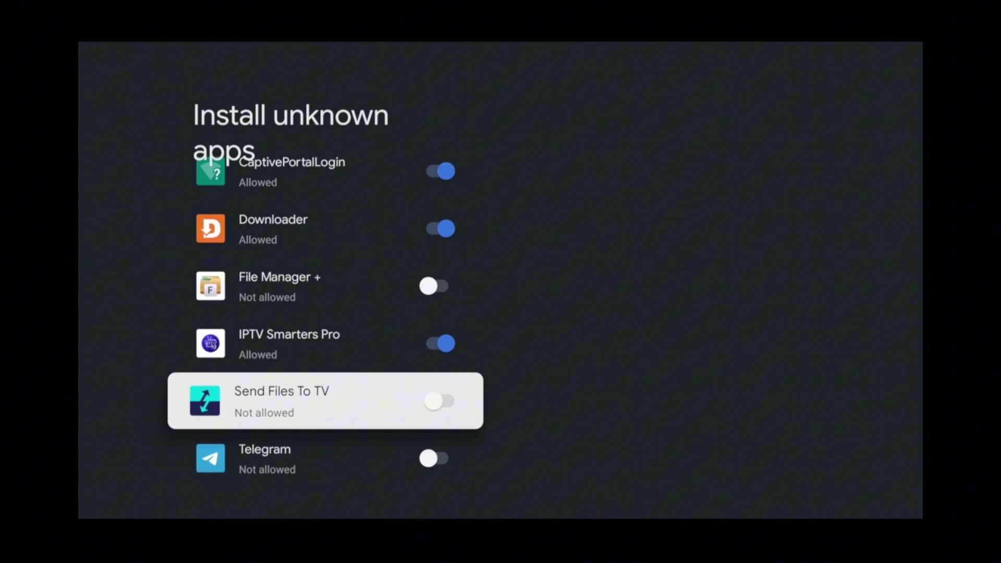
{"action": "key", "text": "Return"}
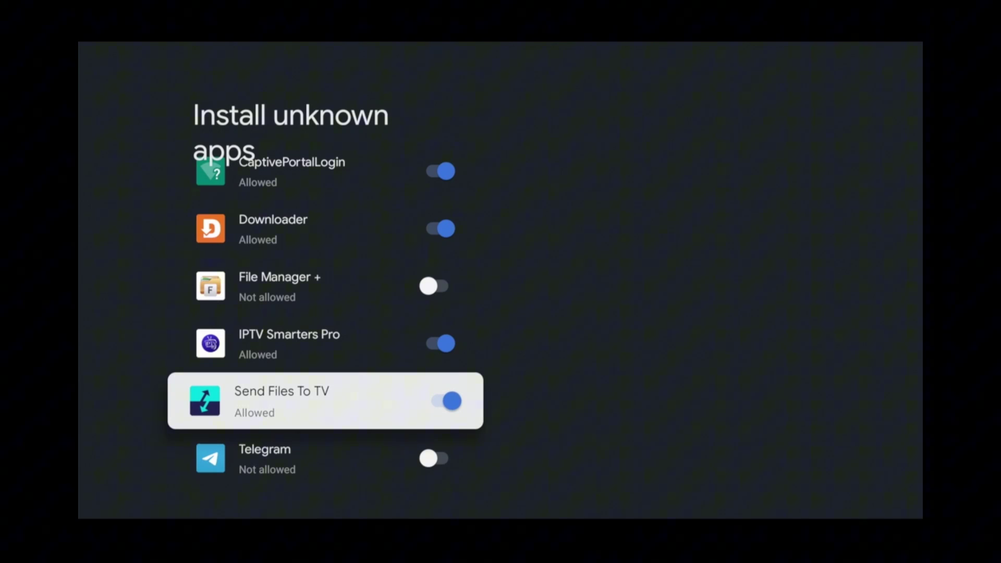
{"action": "key", "text": "Escape"}
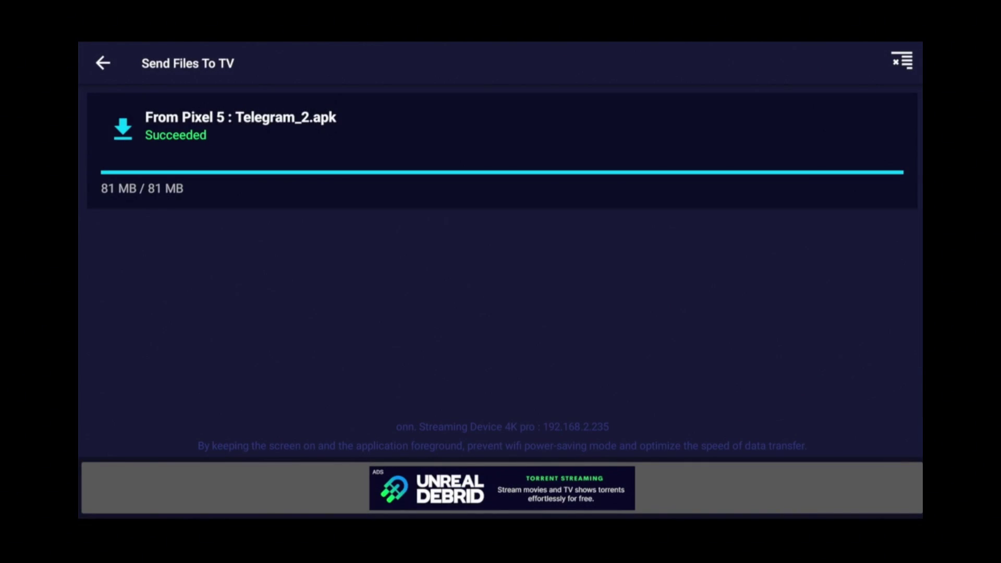
Step: Open the transferred Telegram_2.apk again and approve the Telegram update
{"action": "key", "text": "Return"}
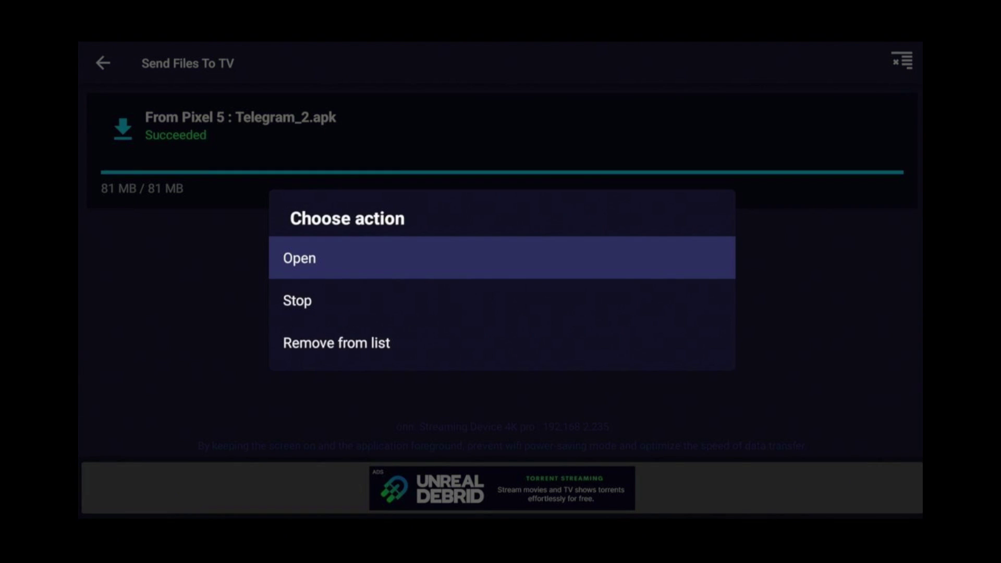
{"action": "key", "text": "Return"}
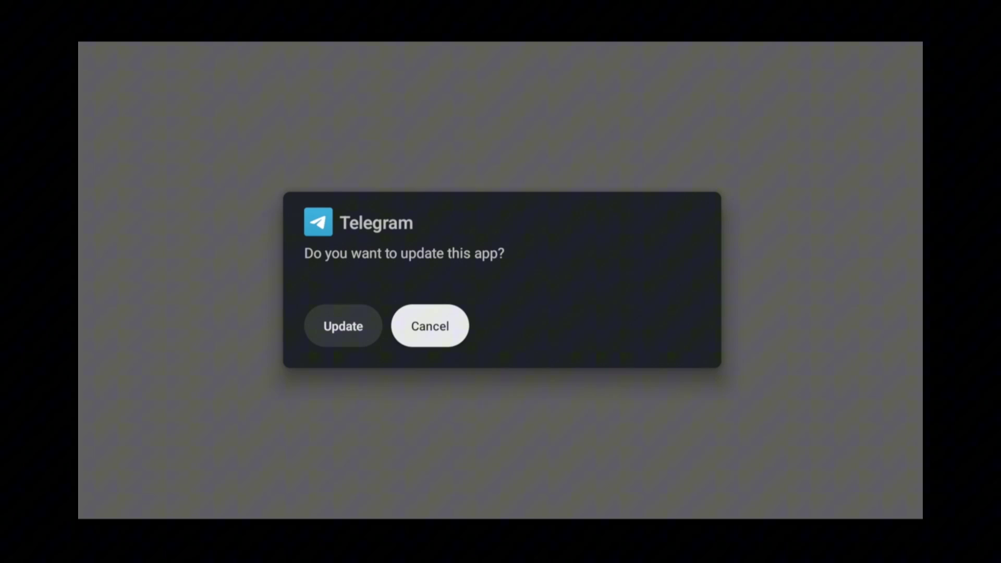
{"action": "key", "text": "Left"}
{"action": "key", "text": "Return"}
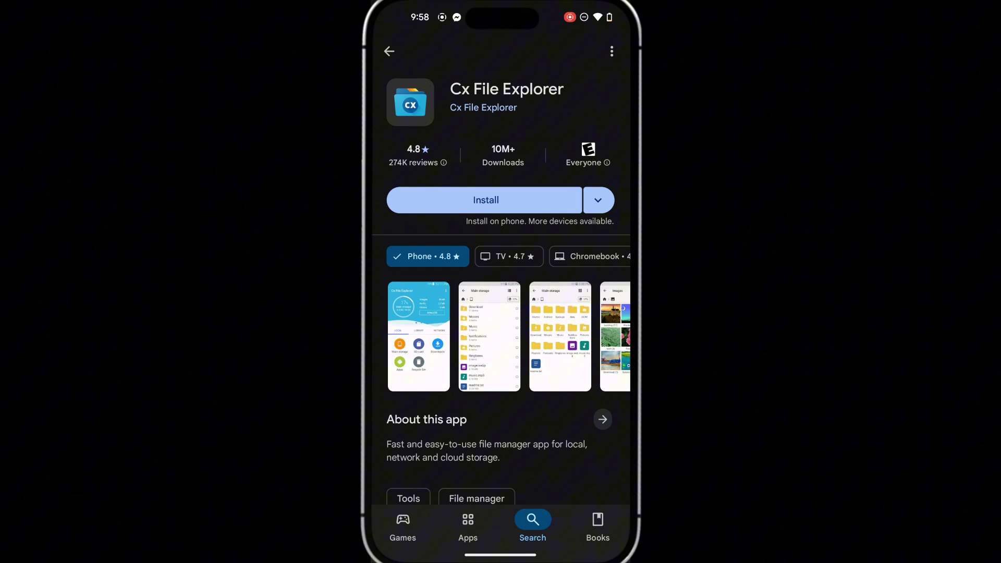
Step: On the phone, install Cx File Explorer from Google Play and open it
{"action": "left_click", "coordinate": [511, 202]}
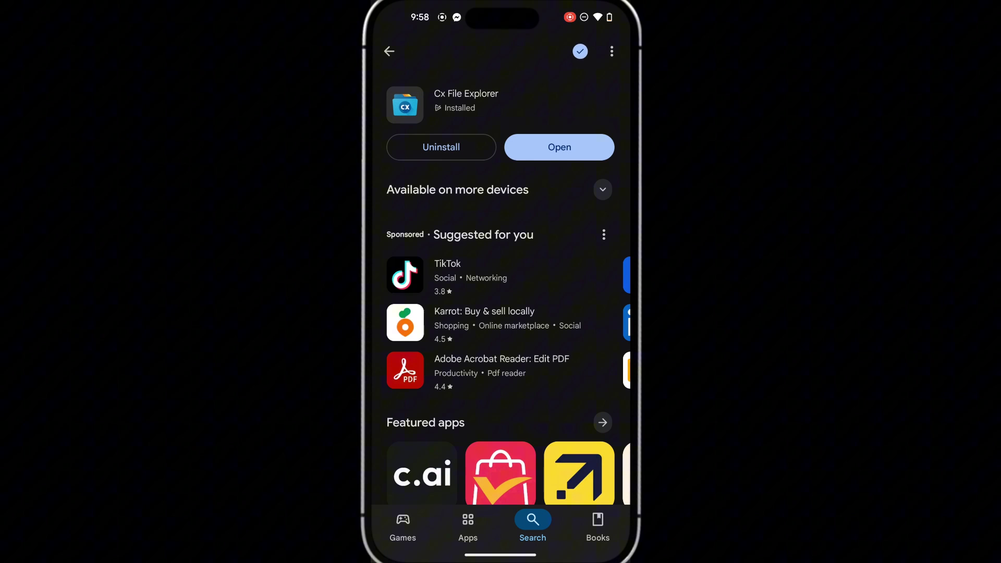
{"action": "left_click_drag", "start_coordinate": [626, 145], "coordinate": [593, 145]}
{"action": "left_click", "coordinate": [579, 147]}
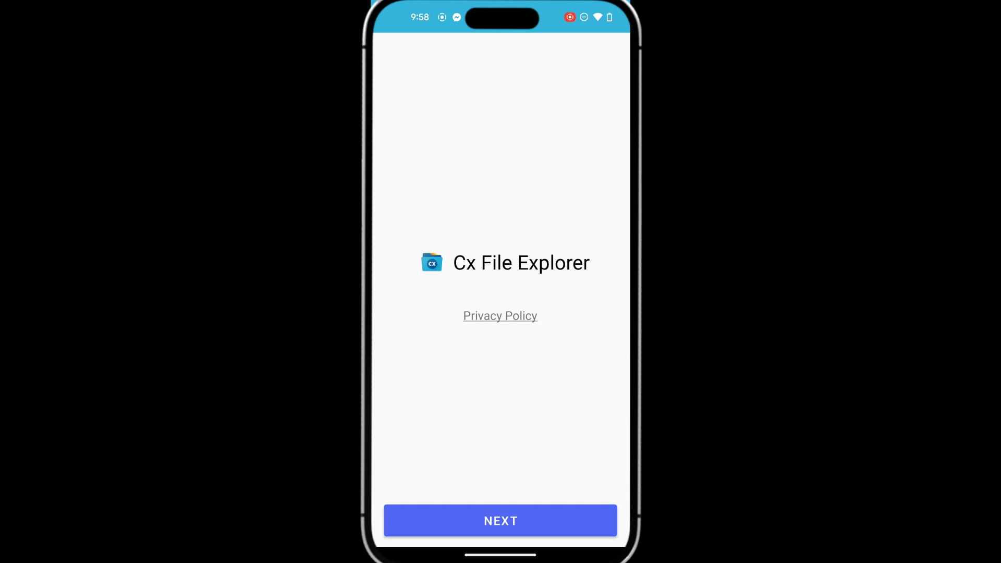
Step: Grant Cx File Explorer access to manage all files on the phone and allow its notifications
{"action": "left_click", "coordinate": [500, 521]}
{"action": "left_click", "coordinate": [542, 519]}
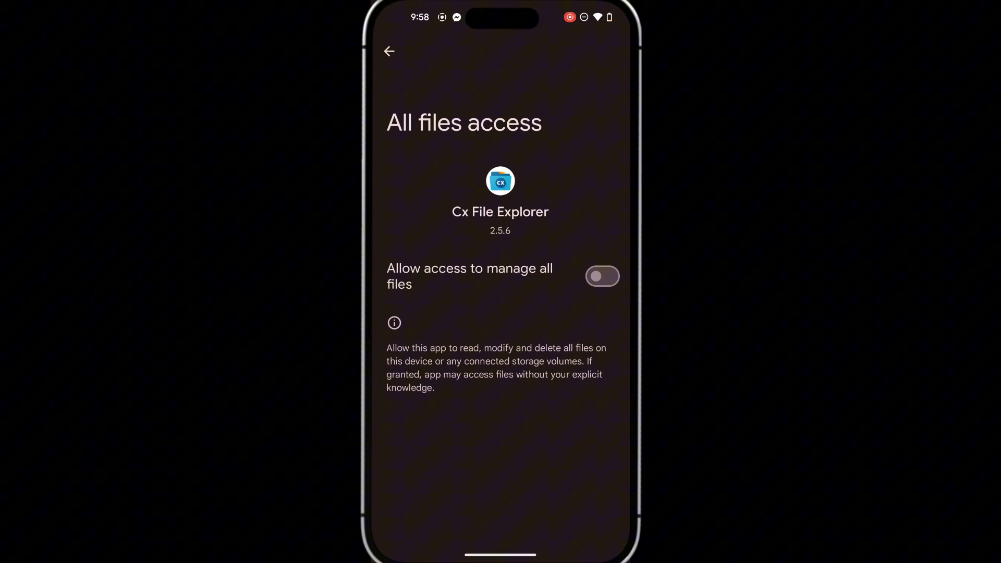
{"action": "left_click", "coordinate": [602, 276]}
{"action": "left_click", "coordinate": [389, 50]}
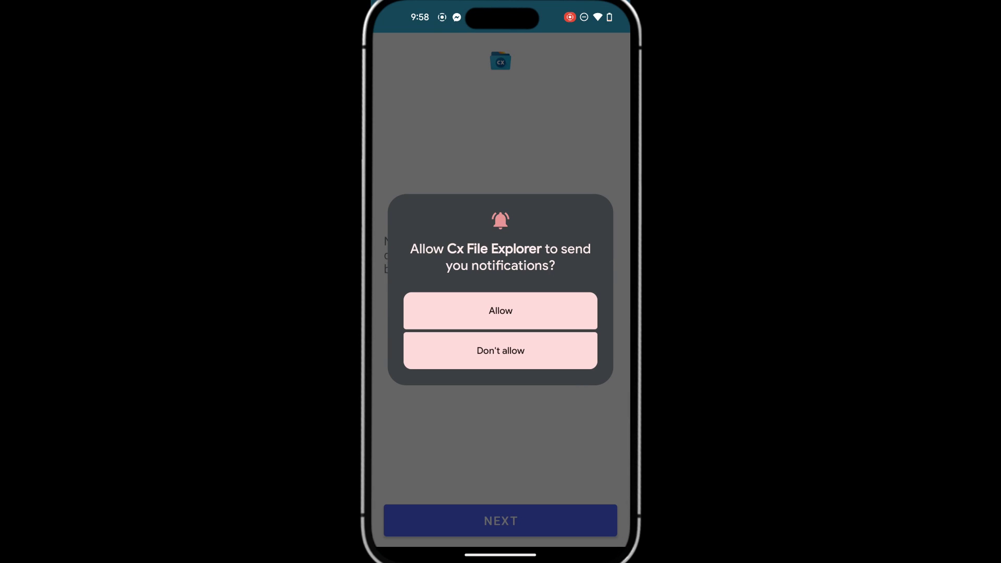
{"action": "left_click", "coordinate": [583, 312]}
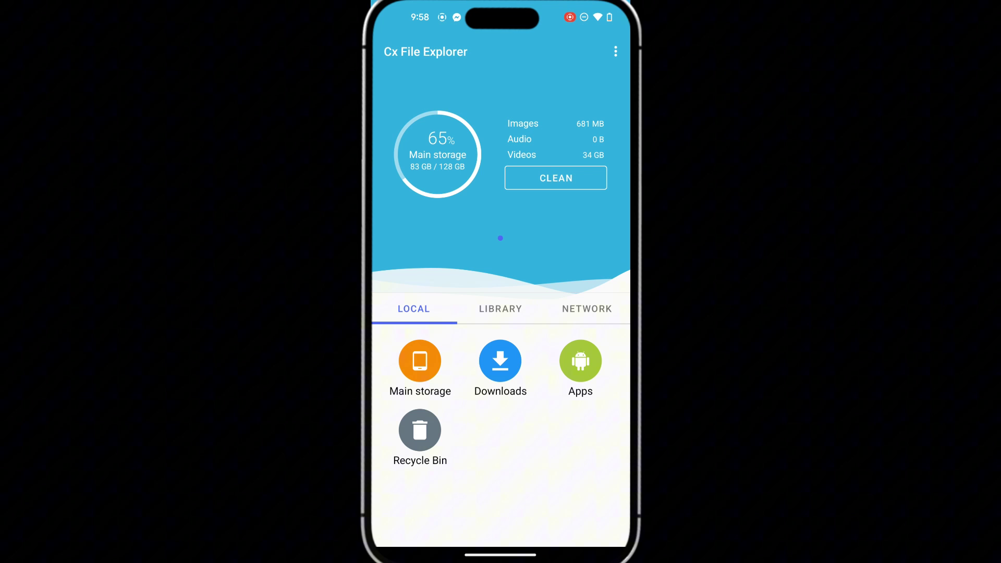
Step: Start the Access from network service in Cx File Explorer on the phone, with Random password enabled
{"action": "left_click", "coordinate": [597, 310]}
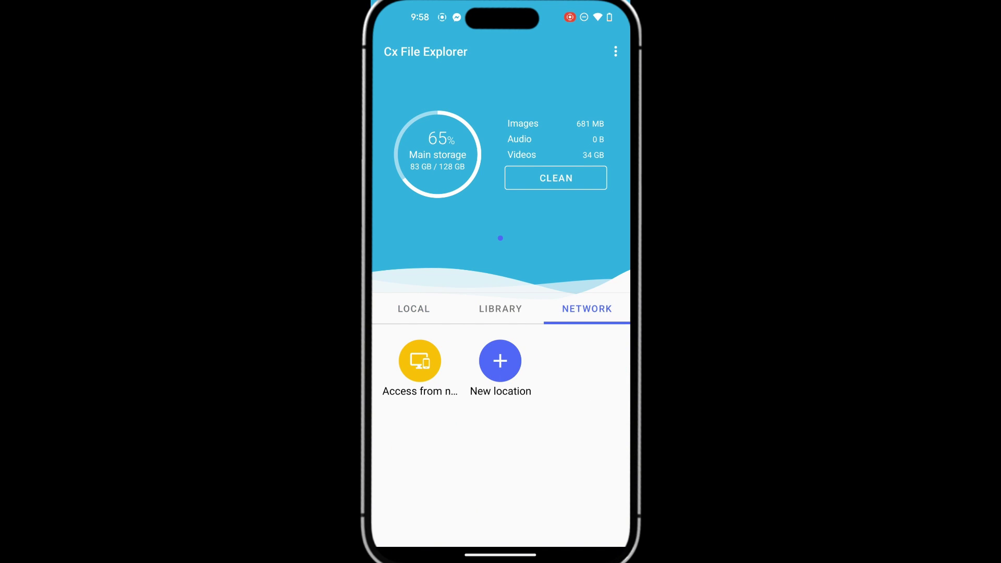
{"action": "left_click", "coordinate": [420, 361]}
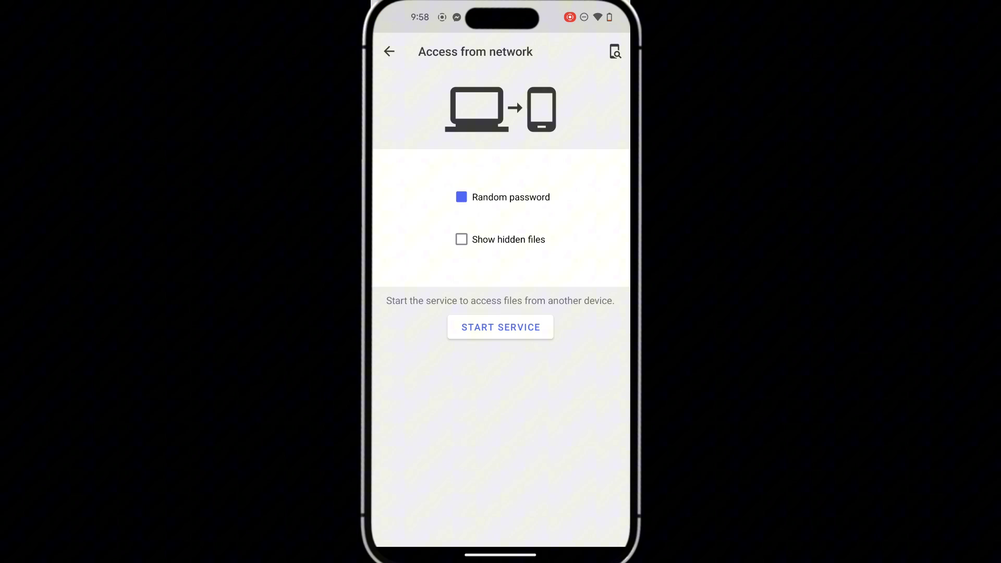
{"action": "left_click", "coordinate": [540, 328]}
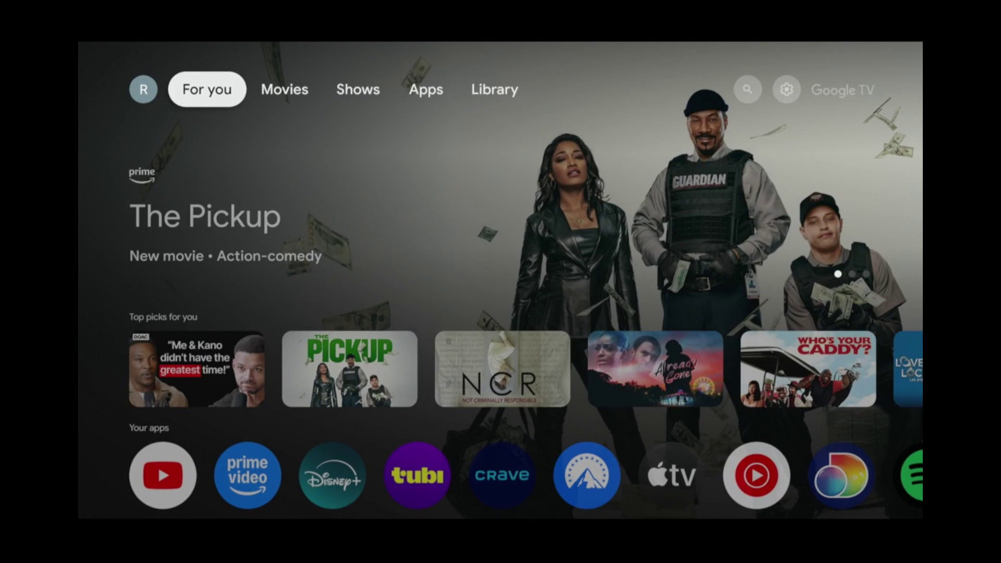
Step: On the Google TV, search the apps and games for Cx File Explorer
{"action": "key", "text": "Right"}
{"action": "key", "text": "Right"}
{"action": "key", "text": "Right"}
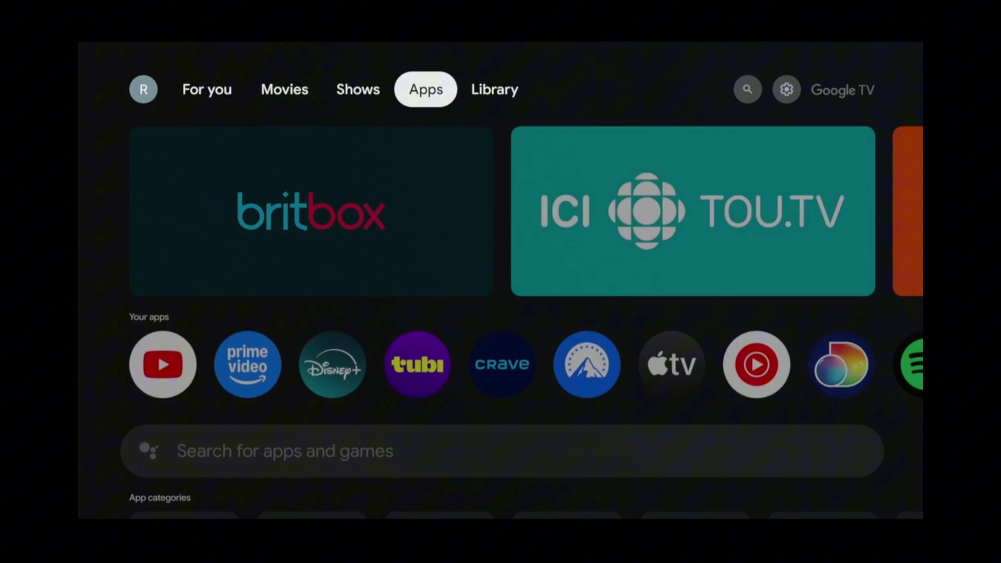
{"action": "key", "text": "Down"}
{"action": "key", "text": "Down"}
{"action": "key", "text": "Down"}
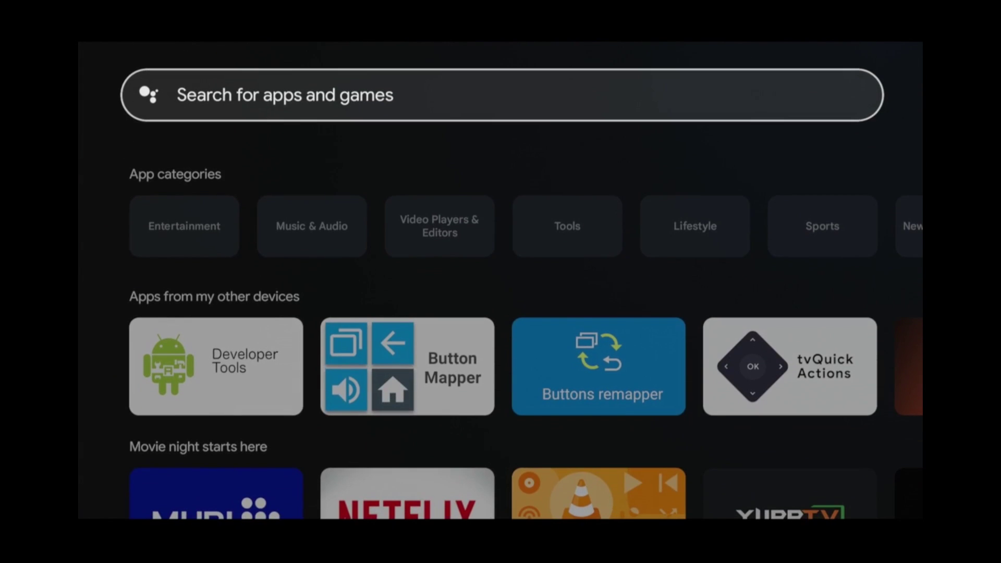
{"action": "key", "text": "Return"}
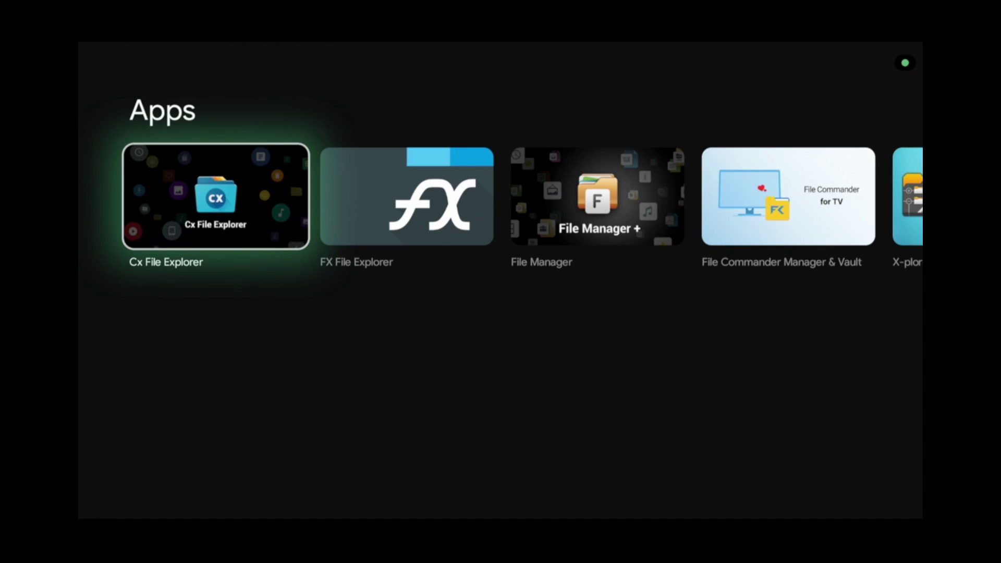
Step: Install Cx File Explorer on the TV and open it
{"action": "key", "text": "Return"}
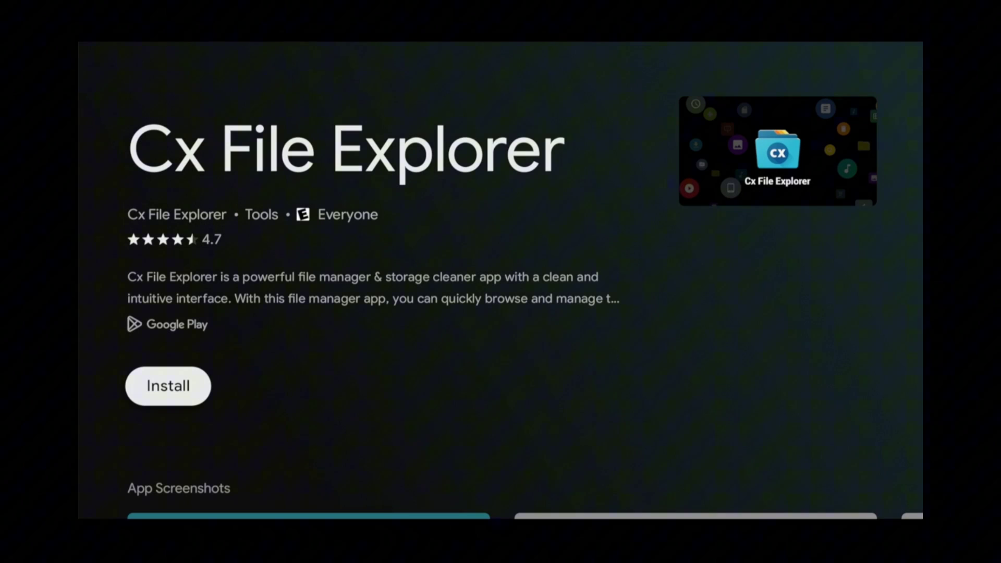
{"action": "key", "text": "Return"}
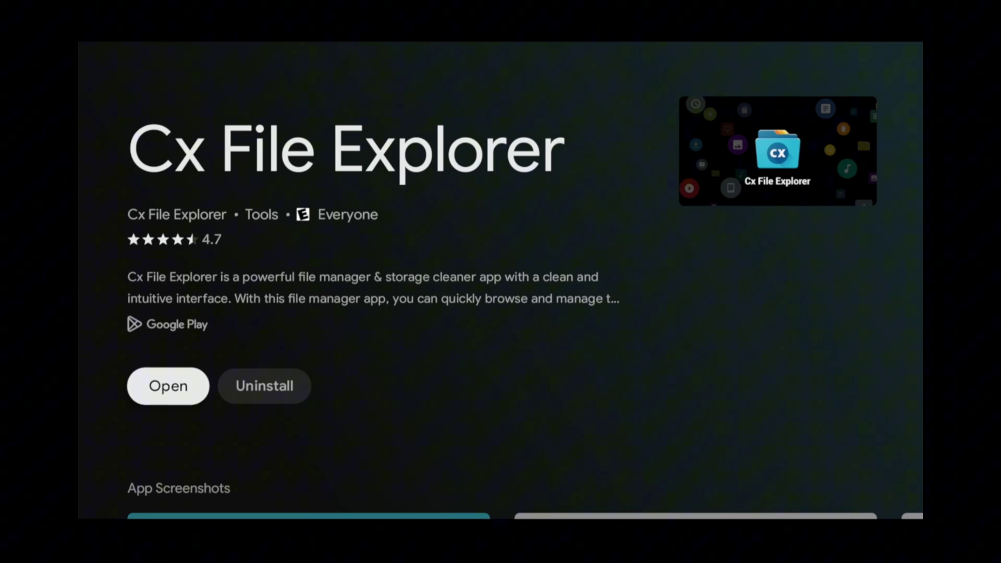
{"action": "key", "text": "Return"}
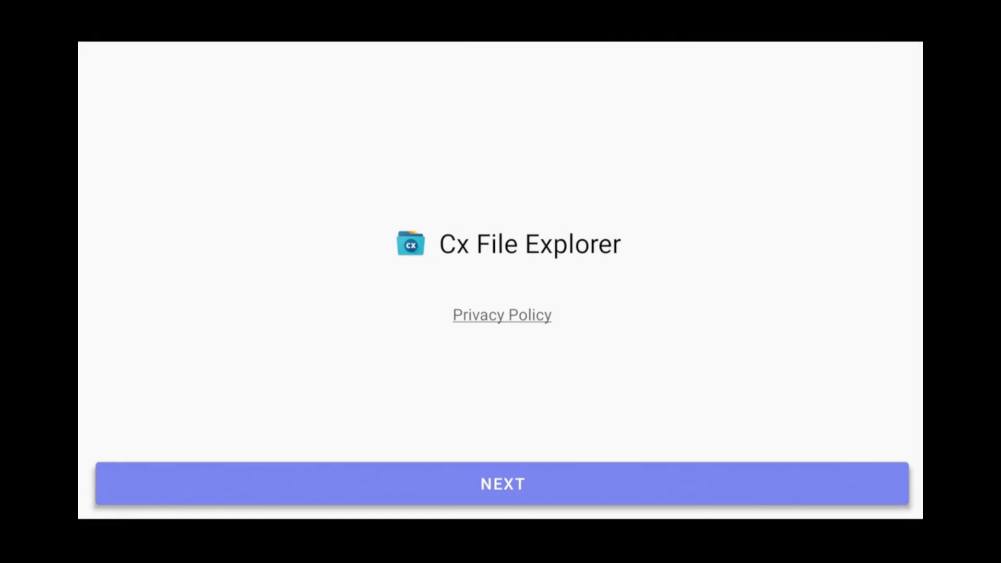
Step: Proceed through the access request and open the Files and media permission in Cx File Explorer's app settings
{"action": "key", "text": "Return"}
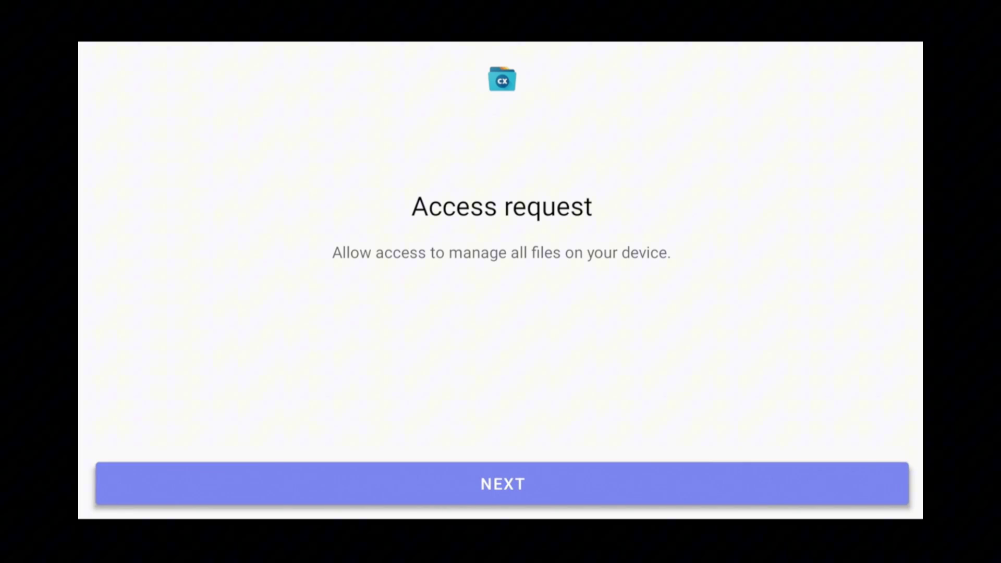
{"action": "key", "text": "Return"}
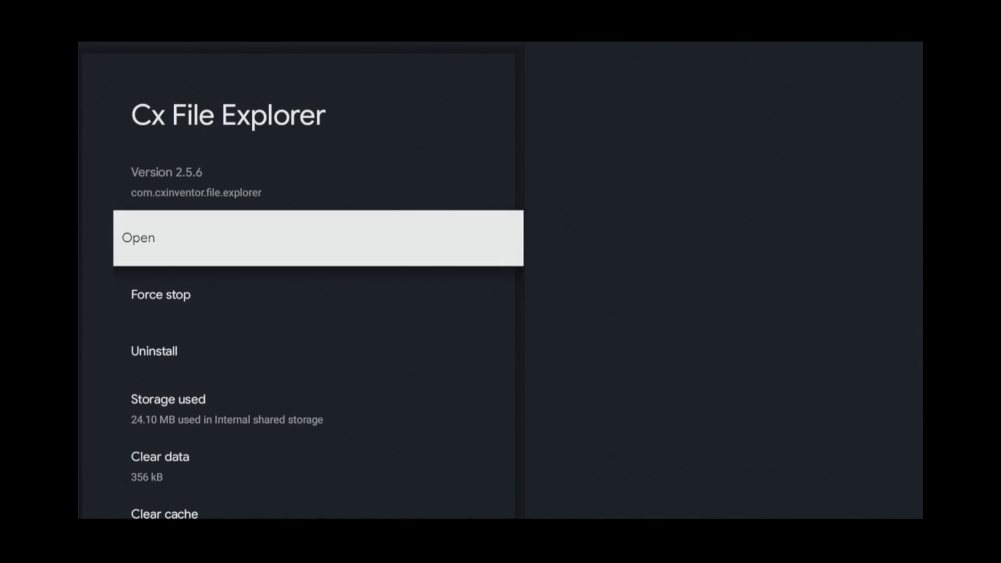
{"action": "key", "text": "Down"}
{"action": "key", "text": "Down"}
{"action": "key", "text": "Down"}
{"action": "key", "text": "Down"}
{"action": "key", "text": "Down"}
{"action": "key", "text": "Down"}
{"action": "key", "text": "Down"}
{"action": "key", "text": "Down"}
{"action": "key", "text": "Return"}
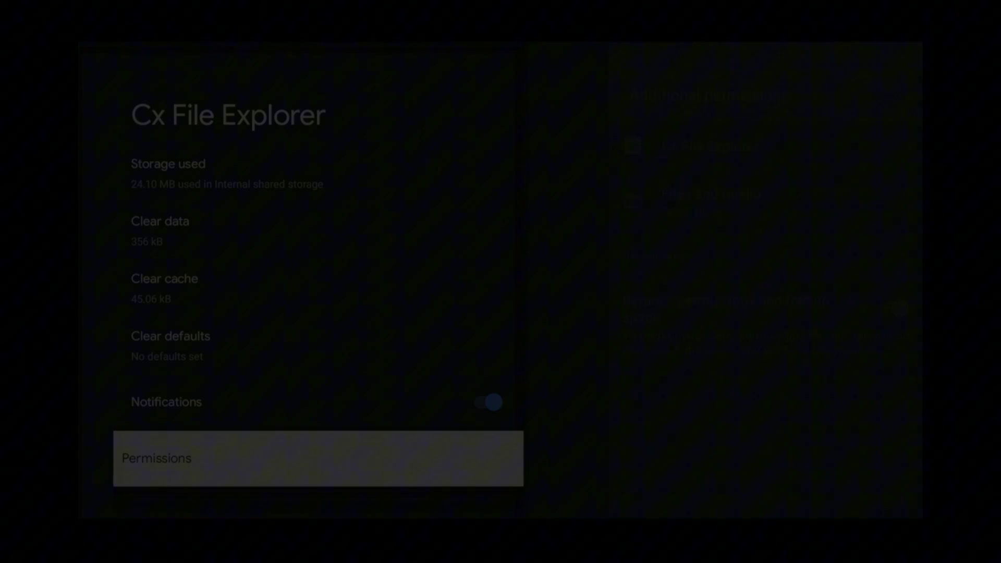
{"action": "key", "text": "Return"}
Step: Set Files and media to "Allow management of all files", approve the access, and return to Cx File Explorer
{"action": "key", "text": "Down"}
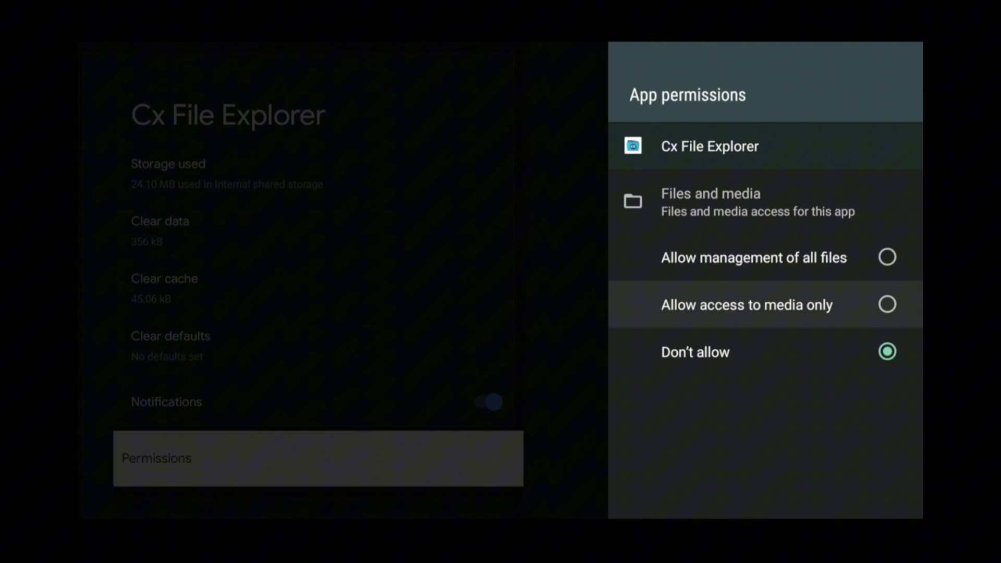
{"action": "key", "text": "Up"}
{"action": "key", "text": "Return"}
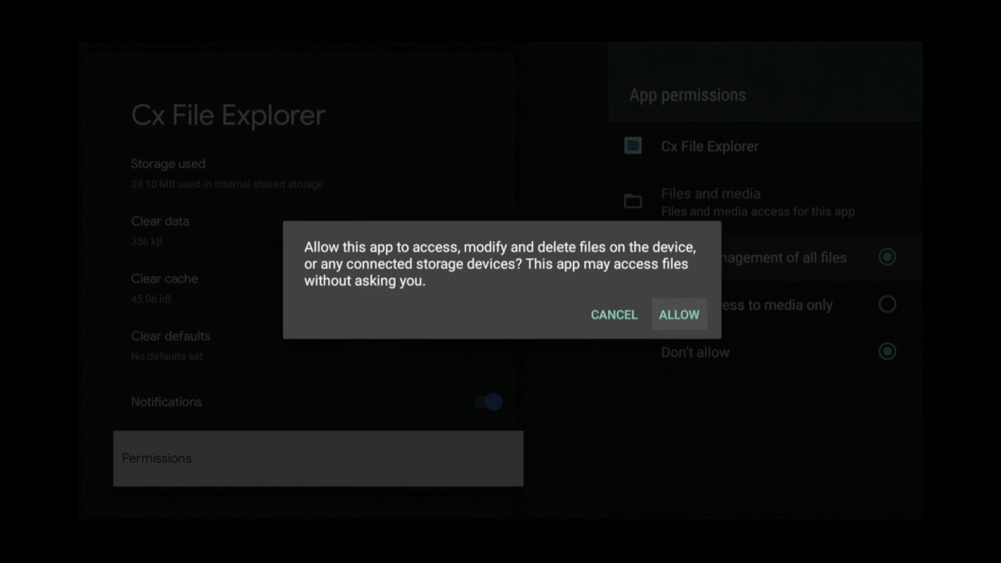
{"action": "key", "text": "Return"}
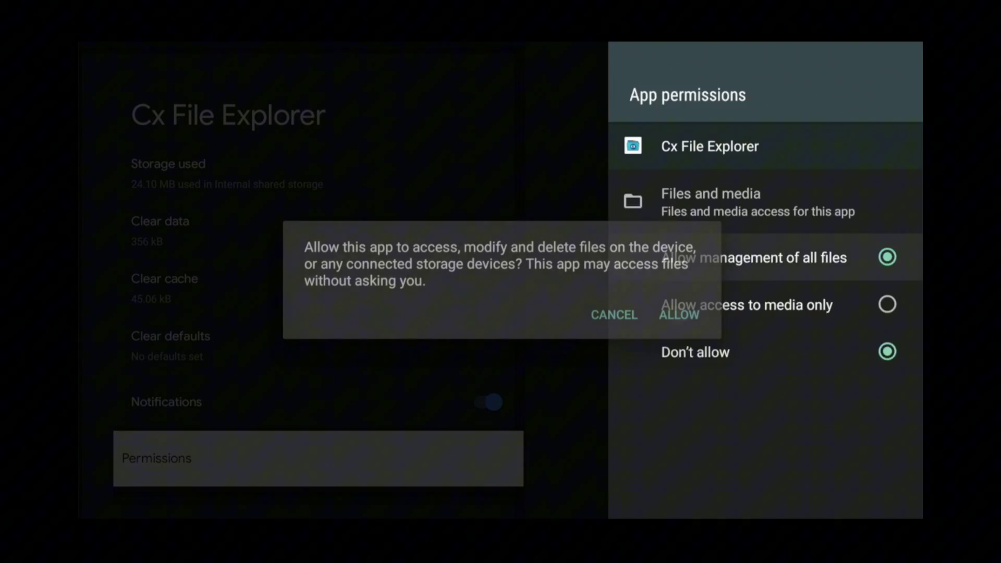
{"action": "key", "text": "Escape"}
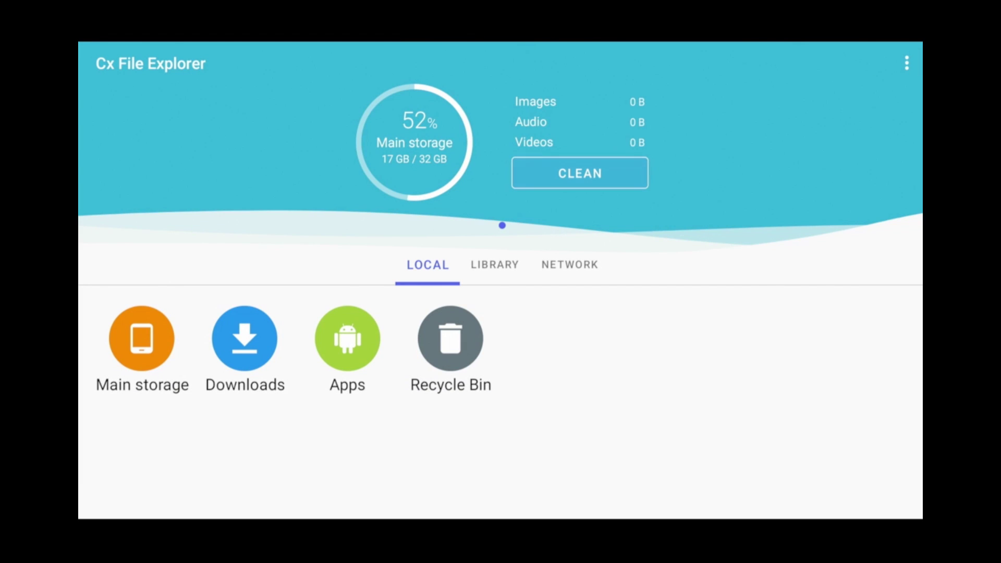
Step: Open Access from network among Cx File Explorer's network locations on the TV
{"action": "key", "text": "Down"}
{"action": "key", "text": "Down"}
{"action": "key", "text": "Right"}
{"action": "key", "text": "Return"}
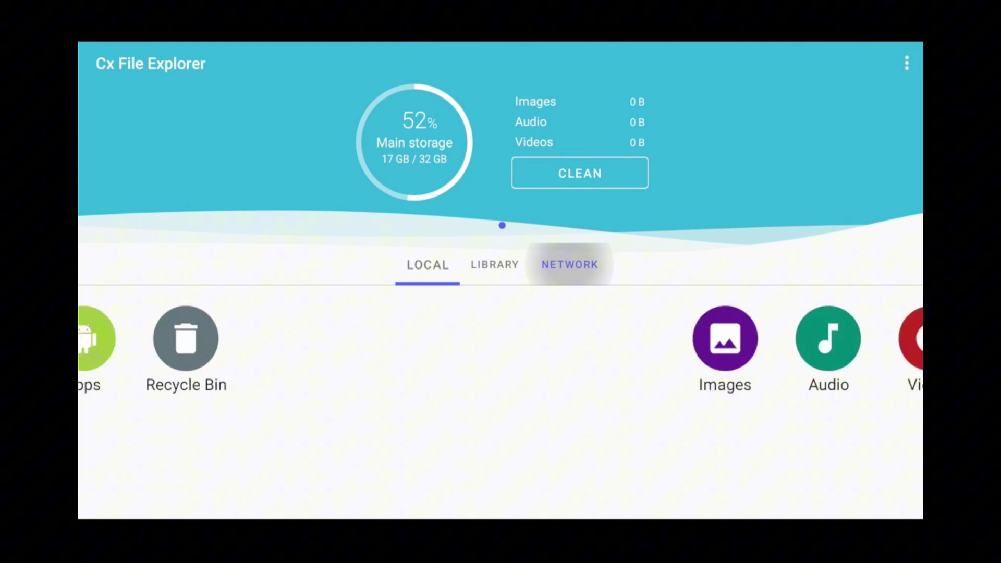
{"action": "key", "text": "Left"}
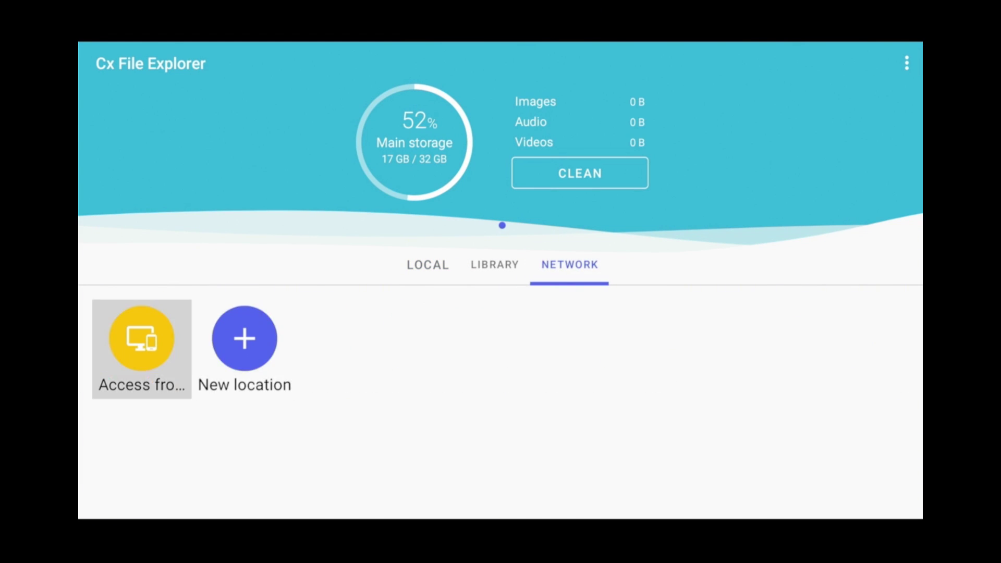
{"action": "key", "text": "Return"}
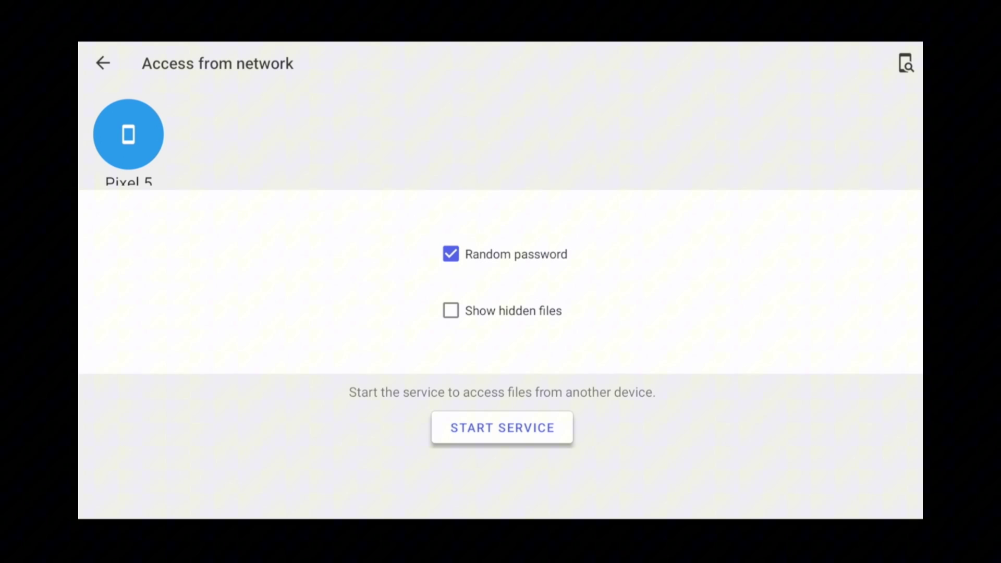
Step: Connect to the Pixel 5 shared on the network by entering its access password
{"action": "key", "text": "Up"}
{"action": "key", "text": "Up"}
{"action": "key", "text": "Up"}
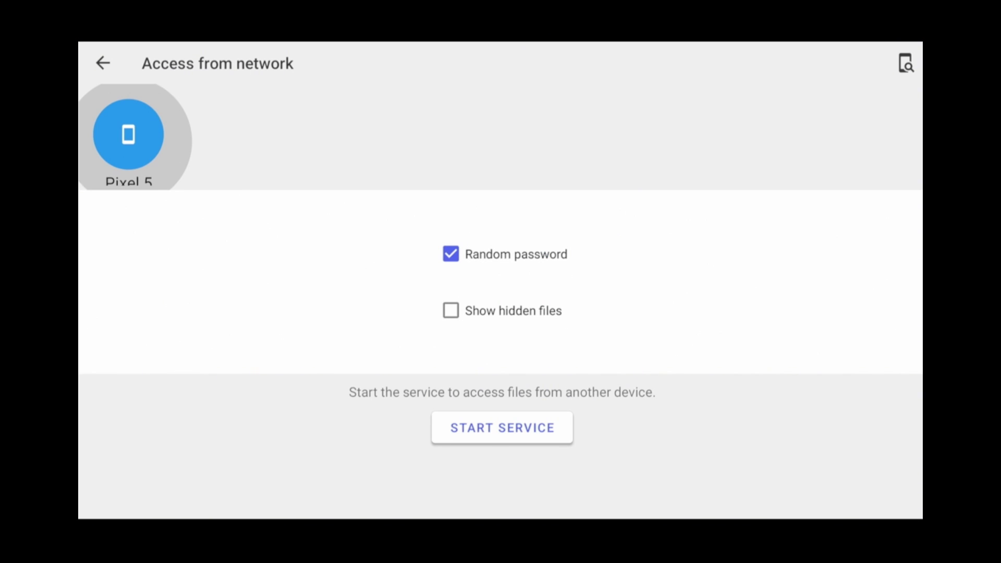
{"action": "key", "text": "Return"}
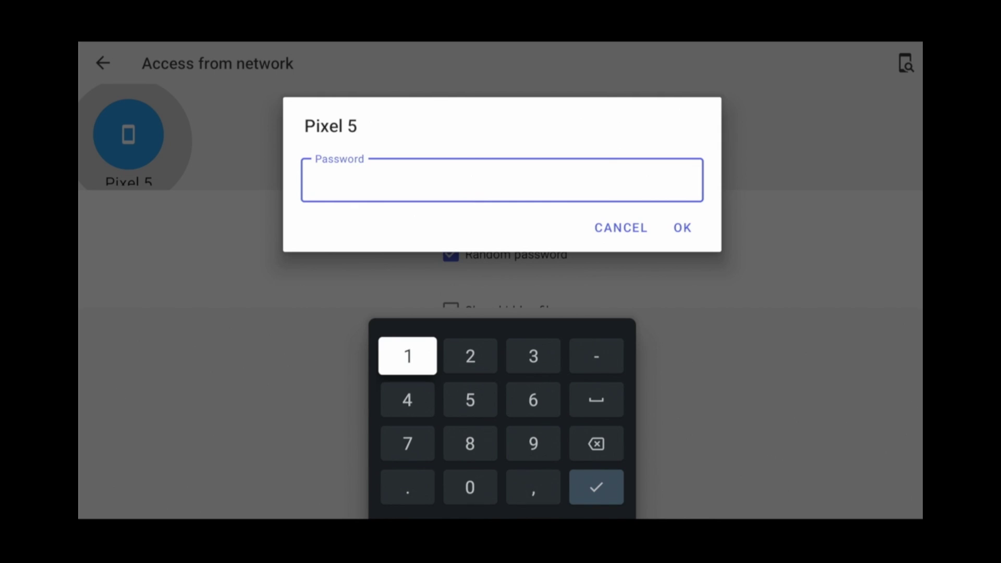
{"action": "key", "text": "Return"}
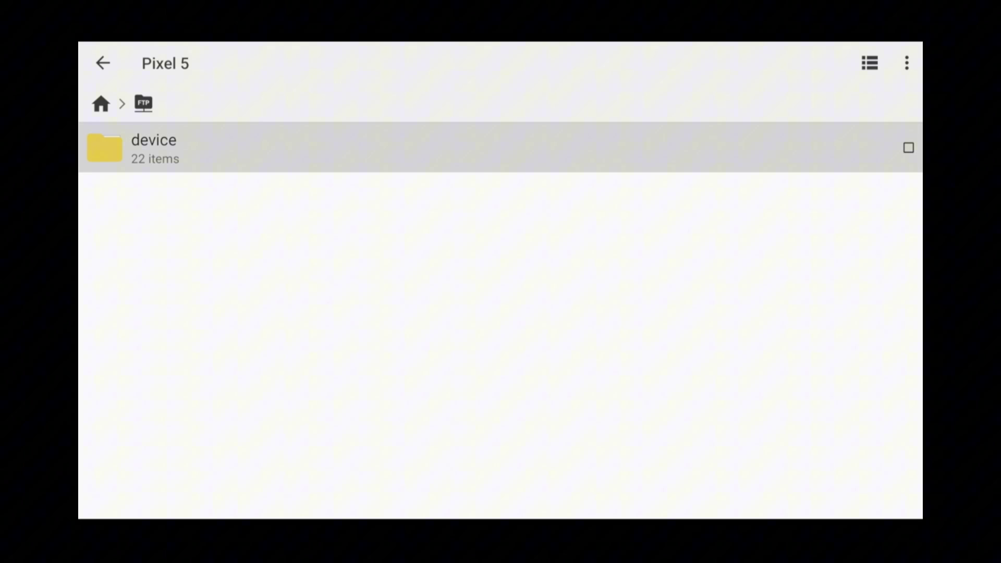
Step: Open the Download folder inside the phone's device folder
{"action": "key", "text": "Return"}
{"action": "key", "text": "Down"}
{"action": "key", "text": "Down"}
{"action": "key", "text": "Down"}
{"action": "key", "text": "Down"}
{"action": "key", "text": "Down"}
{"action": "key", "text": "Down"}
{"action": "key", "text": "Down"}
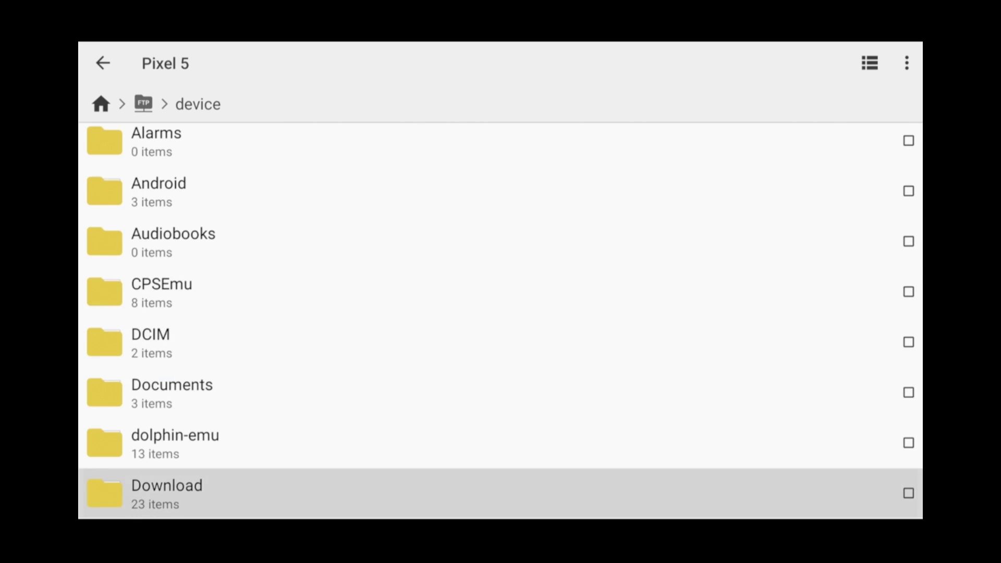
{"action": "key", "text": "Return"}
Step: Find the Telegram APK in the phone's Download folder and open it for installation
{"action": "key", "text": "Down"}
{"action": "key", "text": "Down"}
{"action": "key", "text": "Down"}
{"action": "key", "text": "Down"}
{"action": "key", "text": "Down"}
{"action": "key", "text": "Down"}
{"action": "key", "text": "Down"}
{"action": "key", "text": "Down"}
{"action": "key", "text": "Down"}
{"action": "key", "text": "Down"}
{"action": "key", "text": "Down"}
{"action": "key", "text": "Down"}
{"action": "key", "text": "Down"}
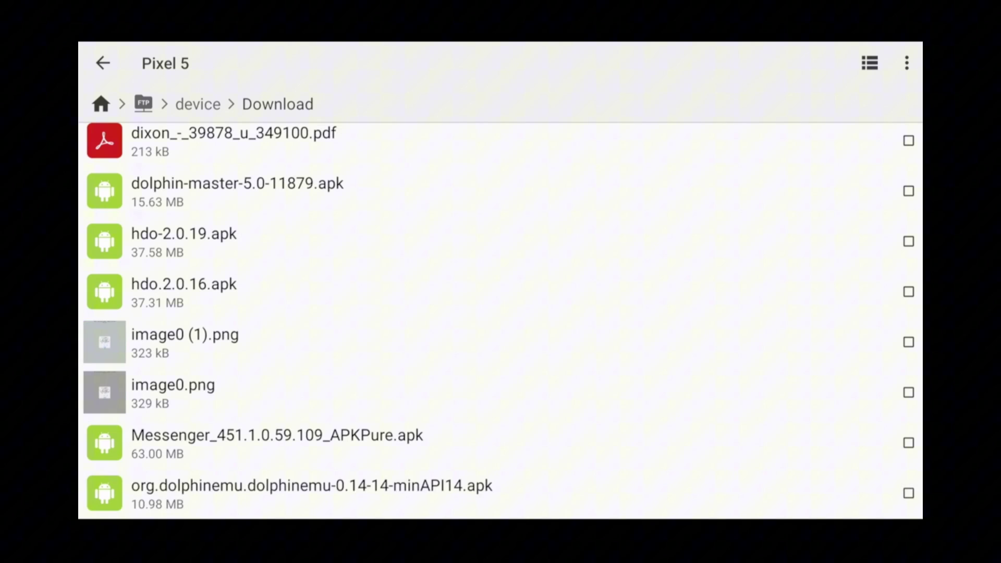
{"action": "key", "text": "Down"}
{"action": "key", "text": "Down"}
{"action": "key", "text": "Down"}
{"action": "key", "text": "Down"}
{"action": "key", "text": "Down"}
{"action": "key", "text": "Return"}
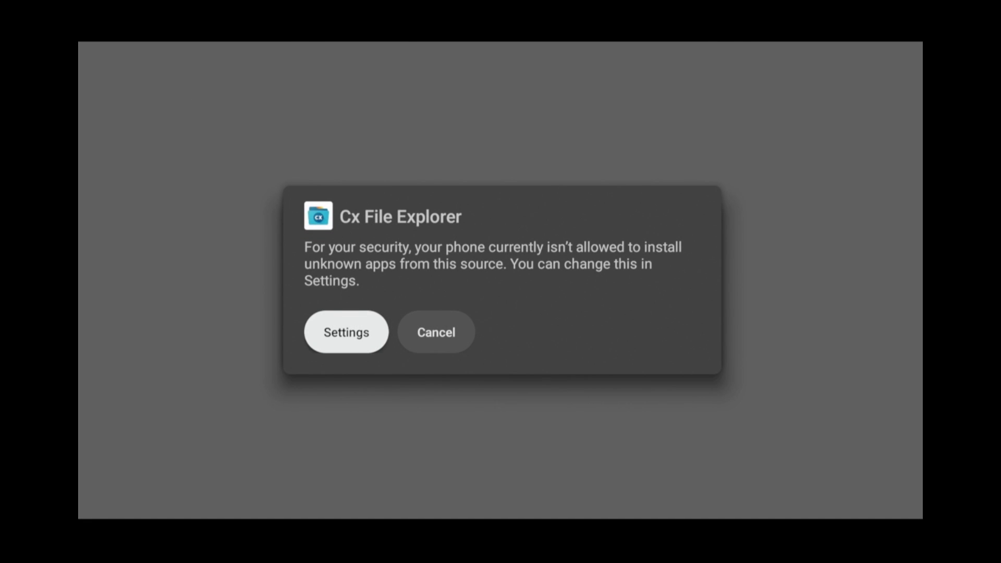
Step: Allow Cx File Explorer to install unknown apps and accept the Telegram update
{"action": "key", "text": "Return"}
{"action": "key", "text": "Down"}
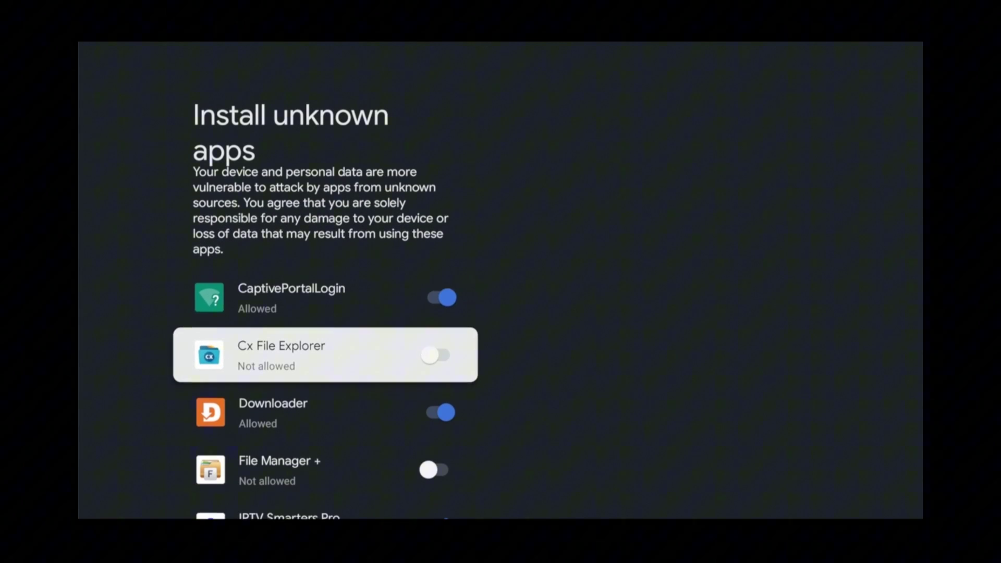
{"action": "key", "text": "Return"}
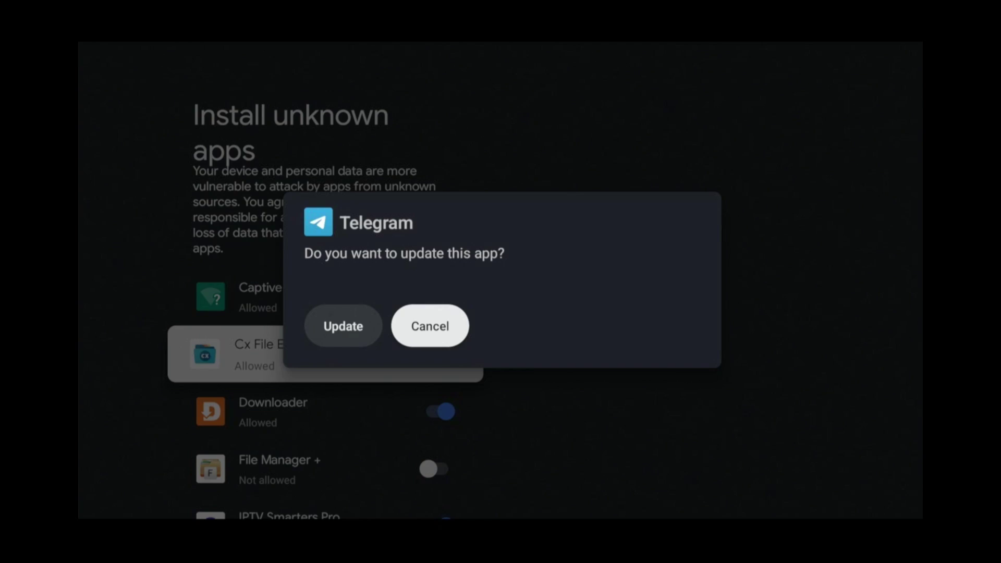
{"action": "key", "text": "Left"}
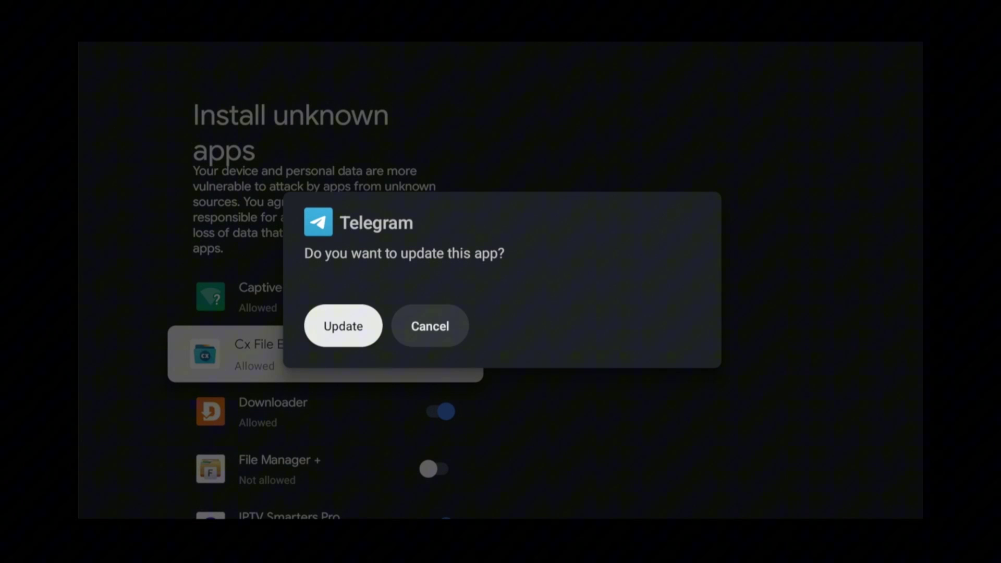
{"action": "key", "text": "Return"}
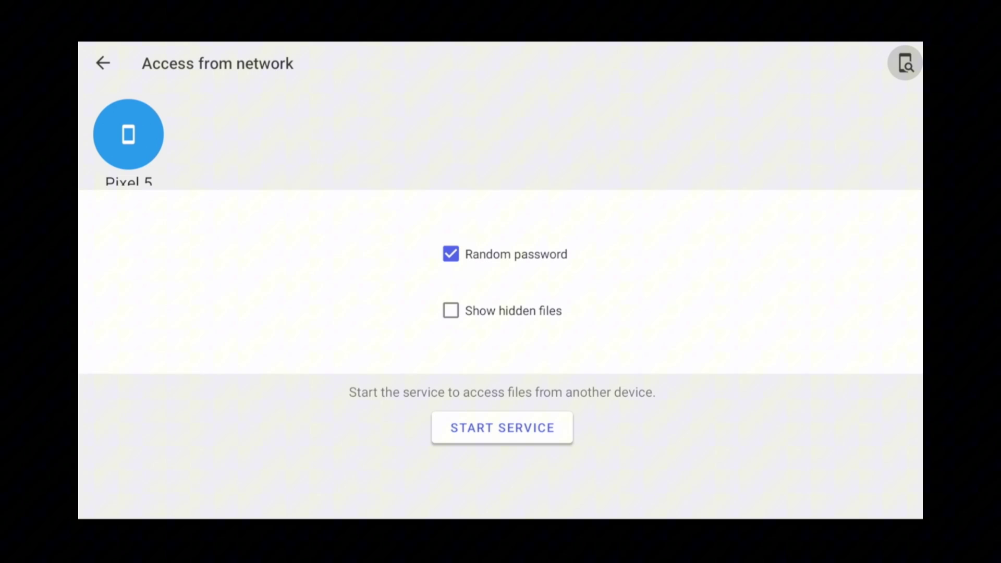
Step: Start the Access from network service on the TV with the random password option enabled
{"action": "key", "text": "Down"}
{"action": "key", "text": "Down"}
{"action": "key", "text": "Down"}
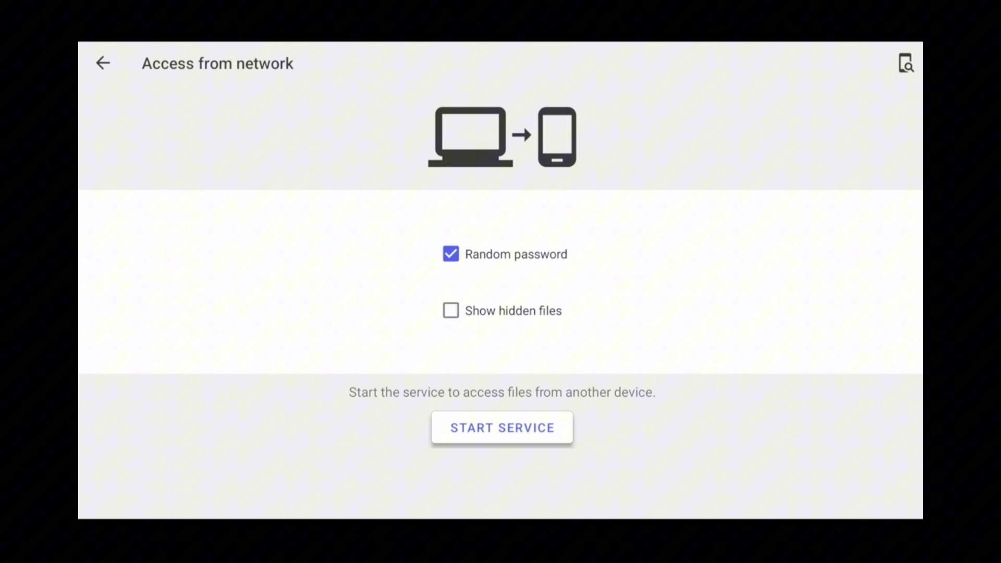
{"action": "key", "text": "Return"}
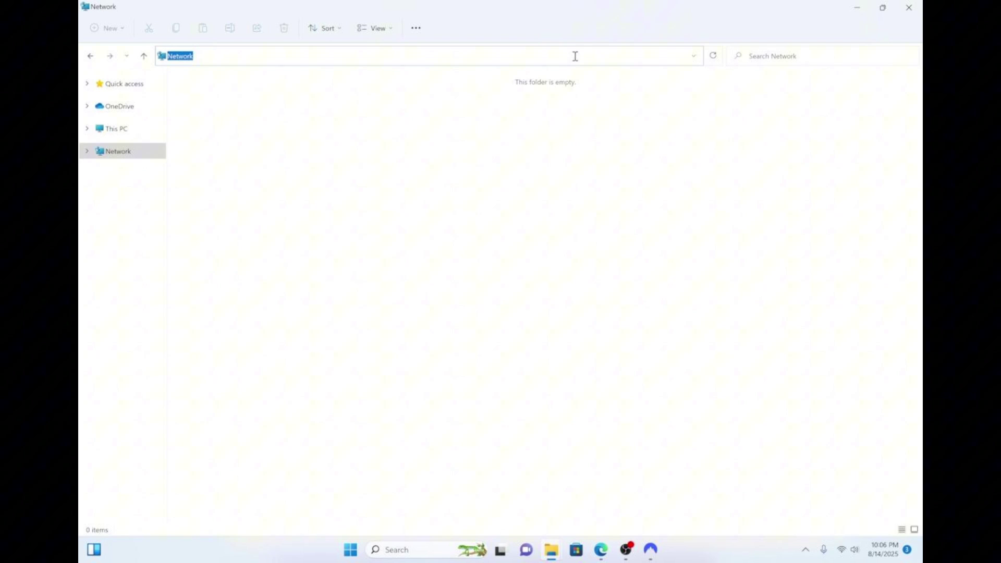
Step: In Windows File Explorer on the PC, connect to ftp://192.168.2.235:7185 and log on with the service's password
{"action": "type", "text": "ftp://192.168.2.235:7185"}
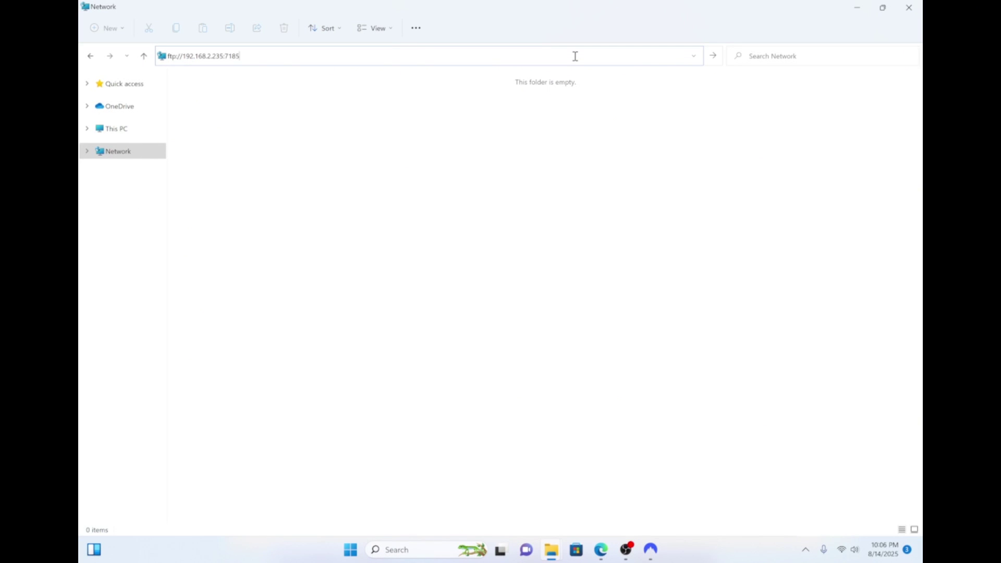
{"action": "key", "text": "ctrl+a"}
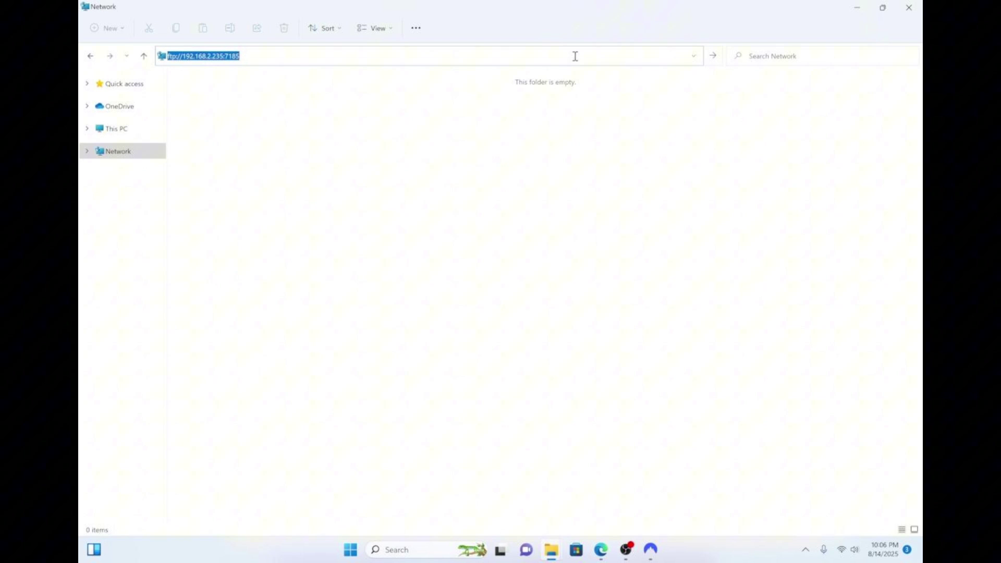
{"action": "key", "text": "Return"}
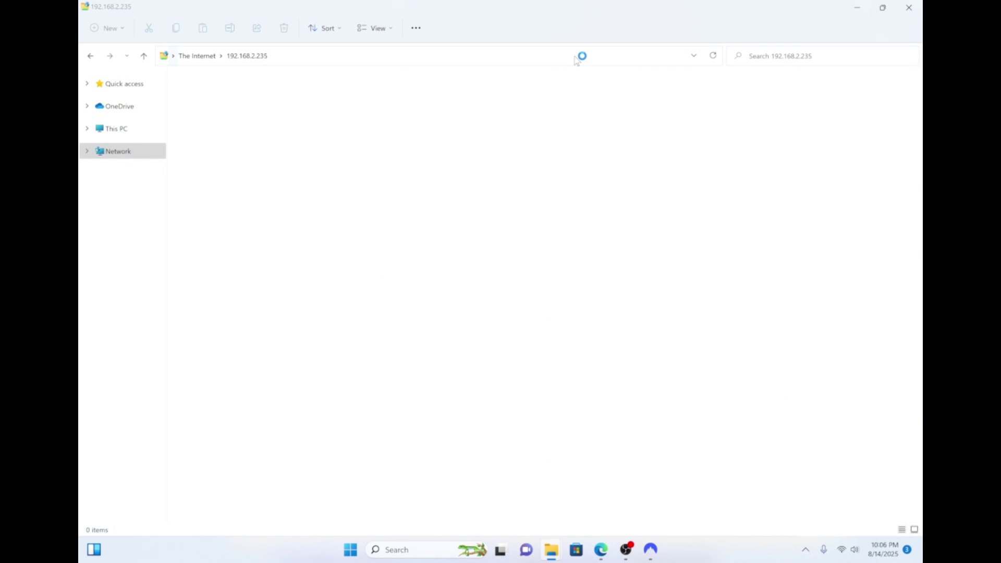
{"action": "key", "text": "Tab"}
{"action": "type", "text": "••••"}
{"action": "key", "text": "Return"}
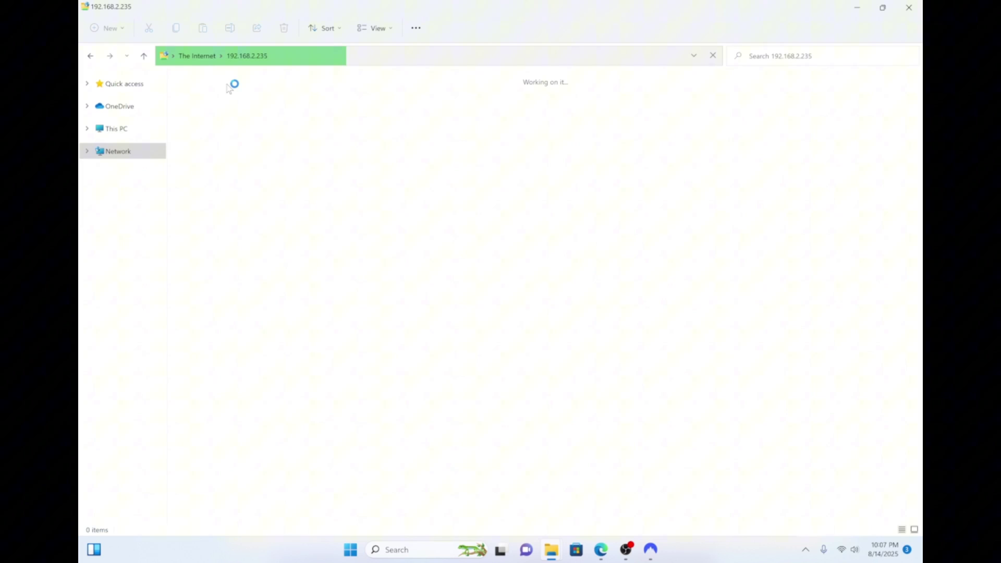
Step: Open the Download folder inside the TV's device folder and copy Telegram_2.apk from it into the PC's New folder
{"action": "left_click", "coordinate": [353, 93]}
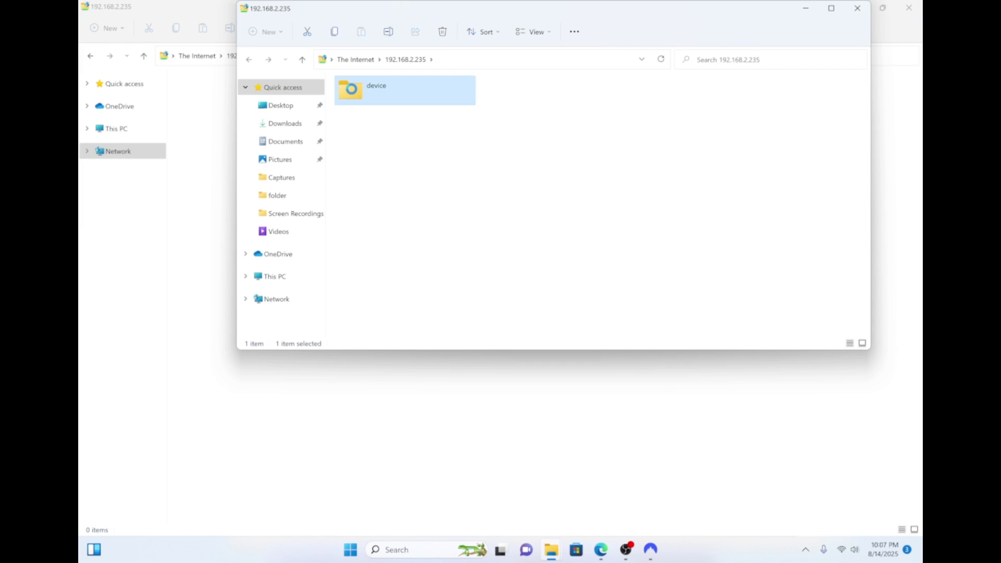
{"action": "double_click", "coordinate": [352, 93]}
{"action": "double_click", "coordinate": [647, 119]}
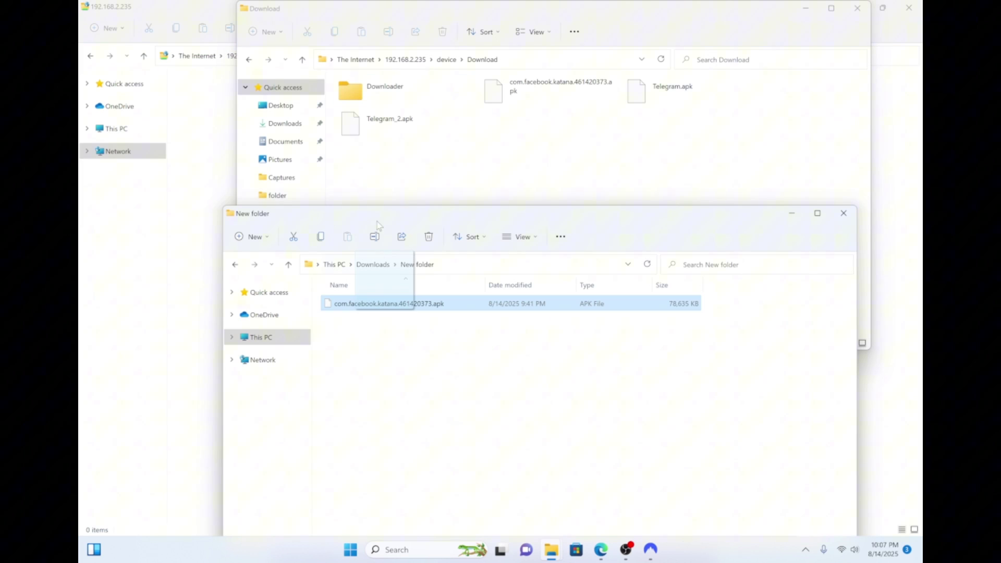
{"action": "left_click_drag", "start_coordinate": [352, 125], "coordinate": [417, 339]}
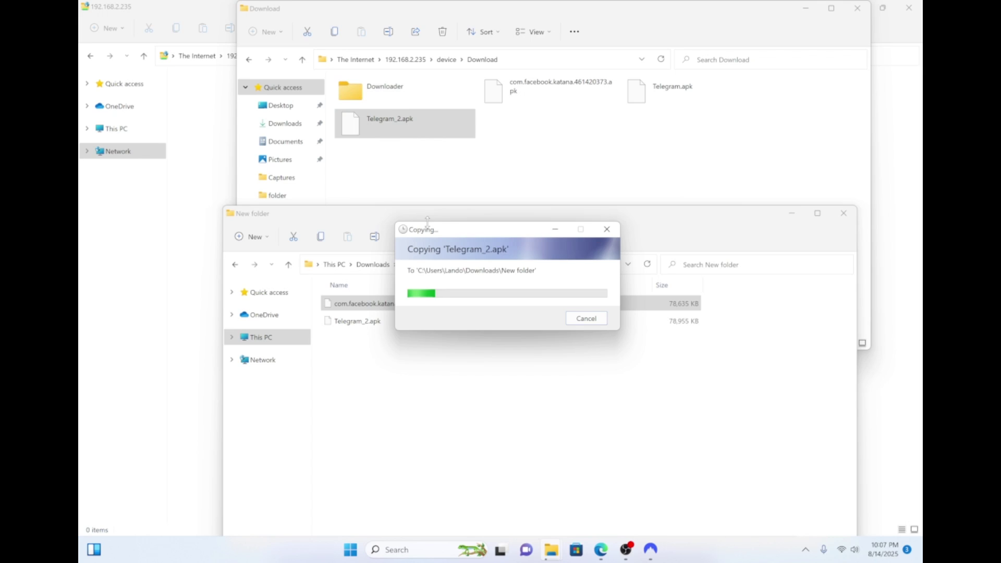